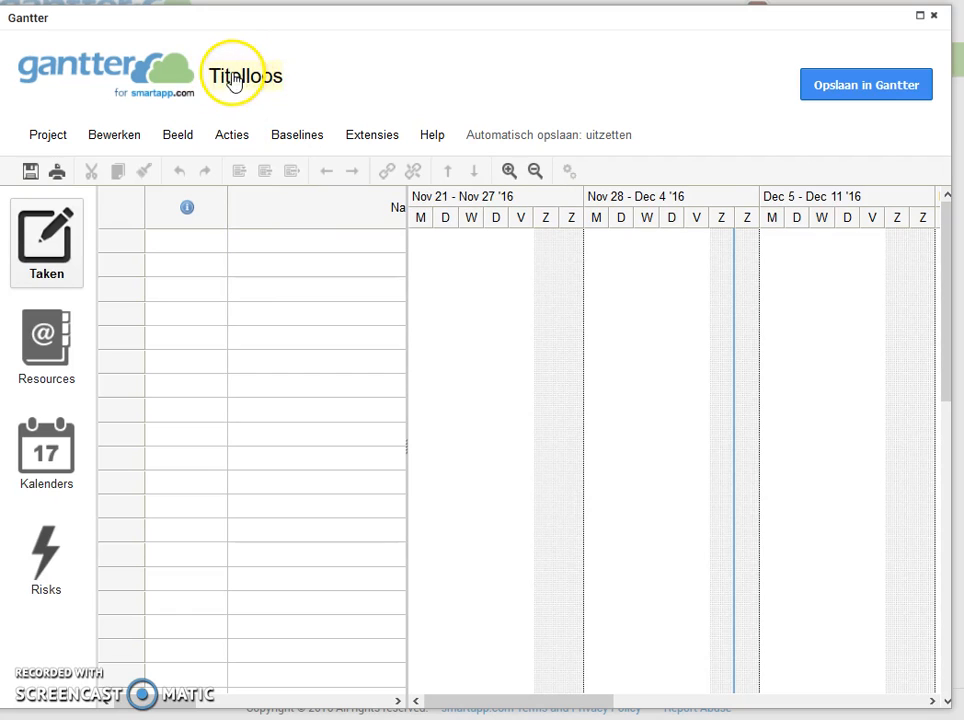
Name the project "mail migration", set its start date to 15/01/2017, and save the project properties
click(247, 76)
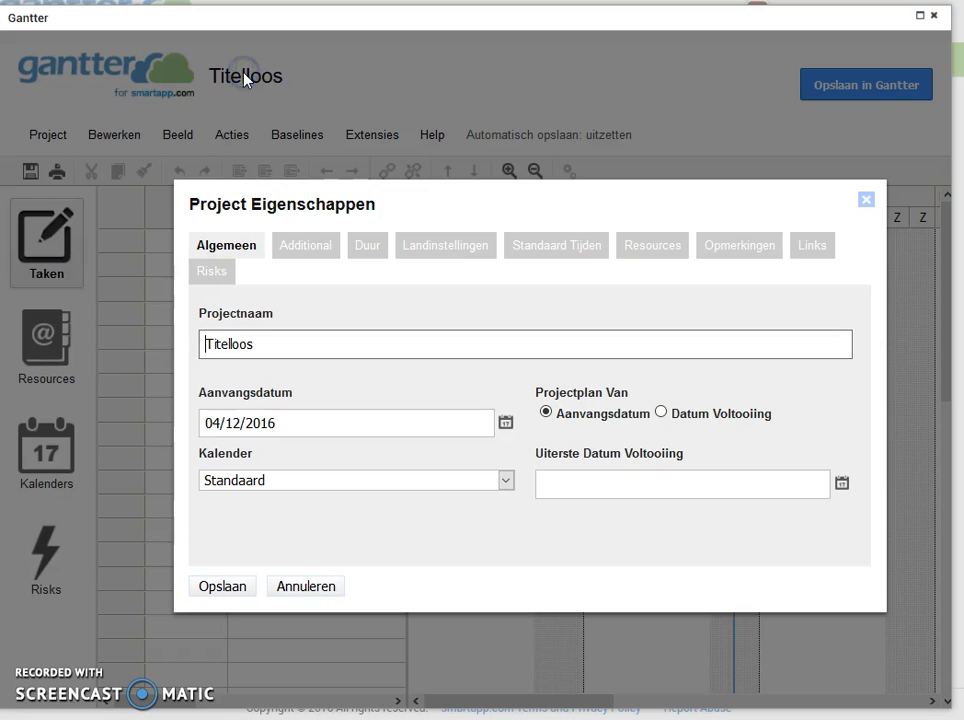
drag(265, 344, 186, 333)
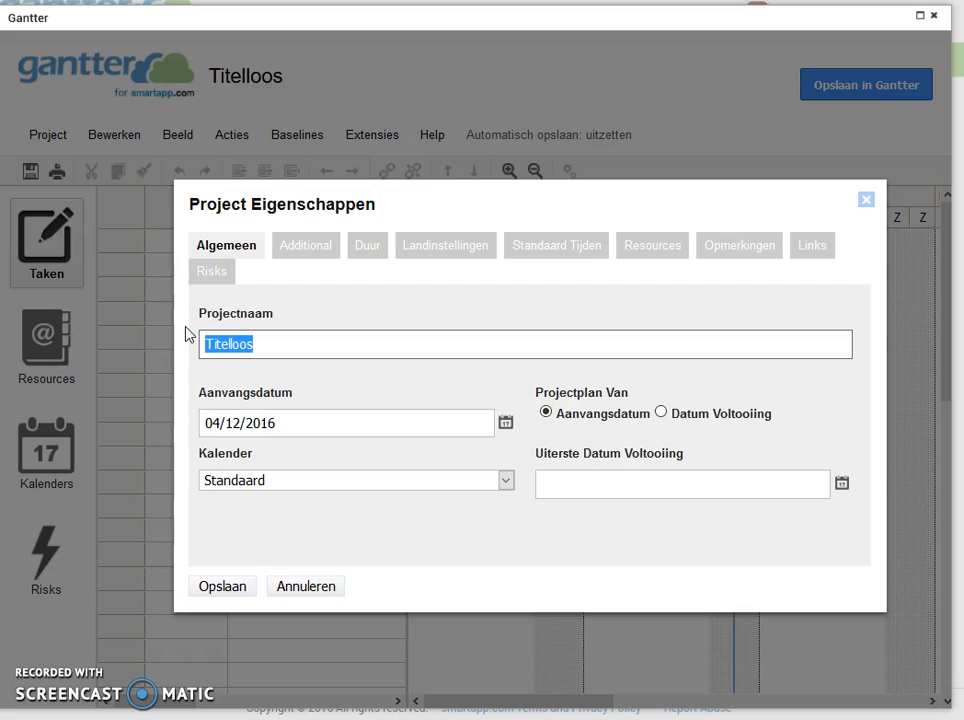
text(mail migration)
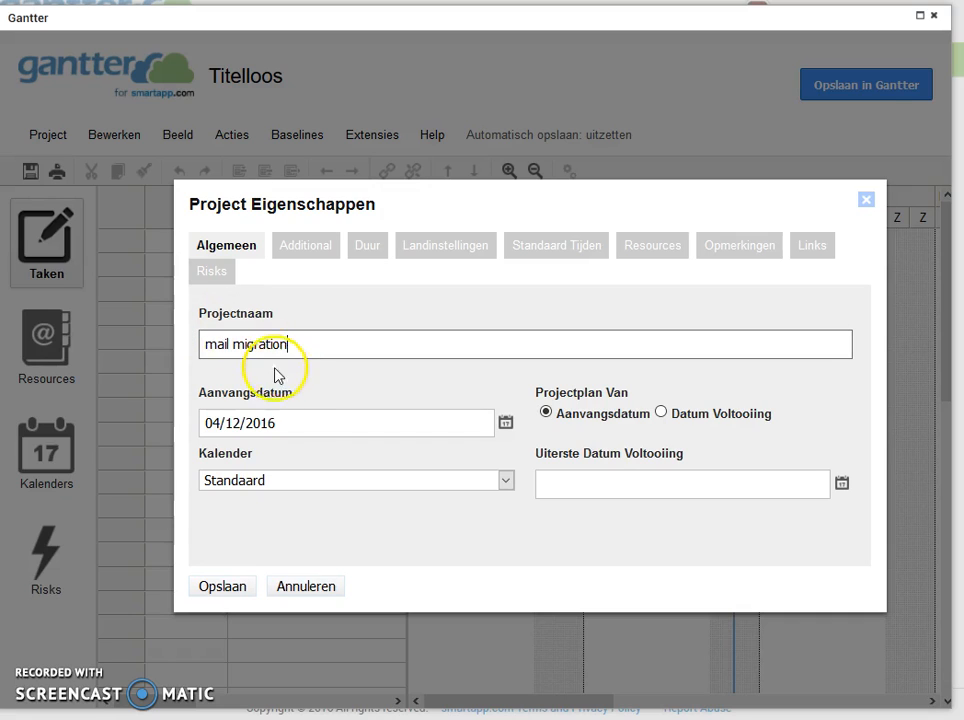
drag(293, 421, 204, 422)
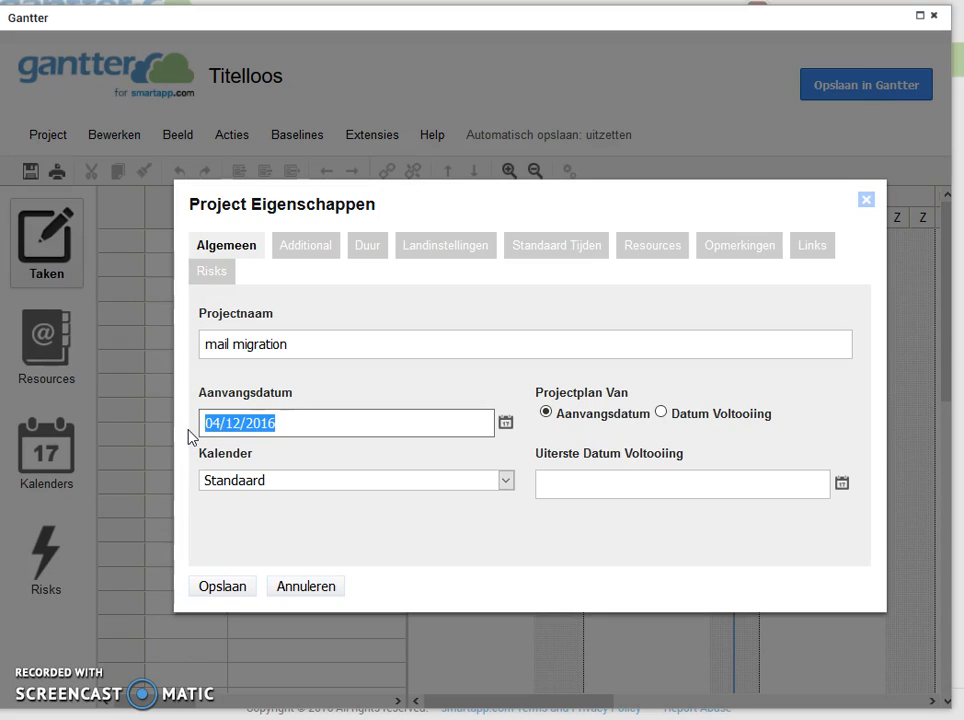
key(BackSpace)
click(216, 425)
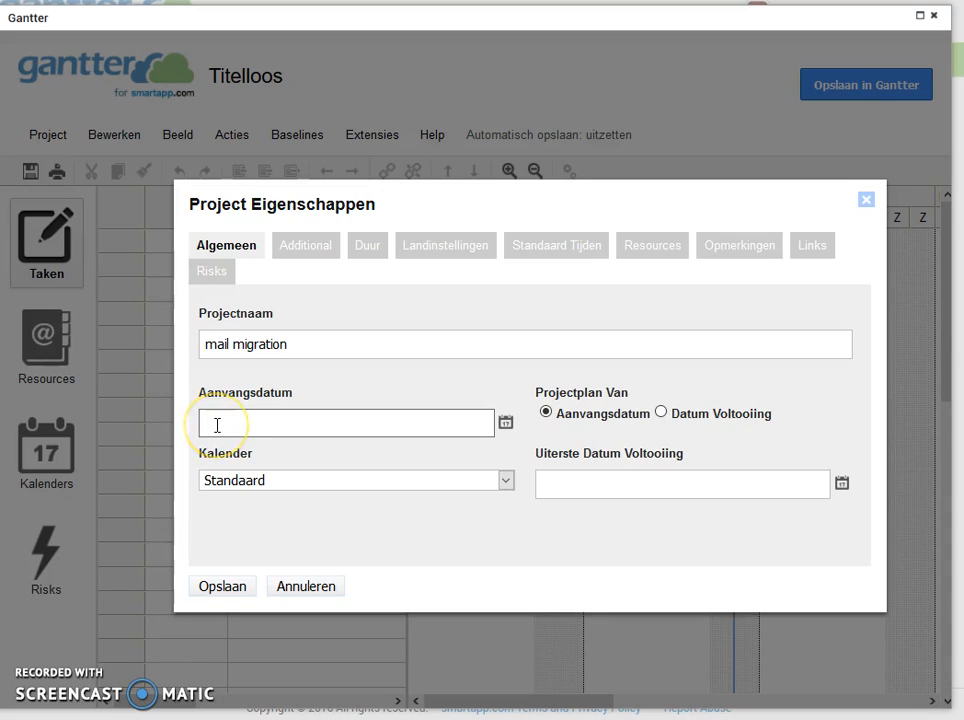
text(15/01/2017)
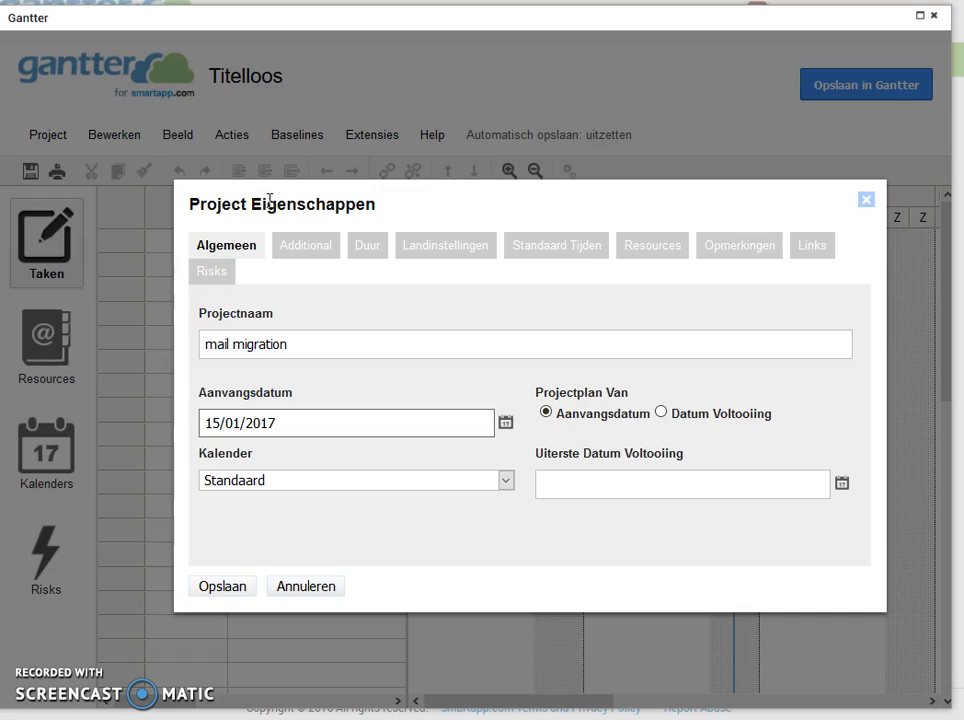
click(305, 212)
click(222, 586)
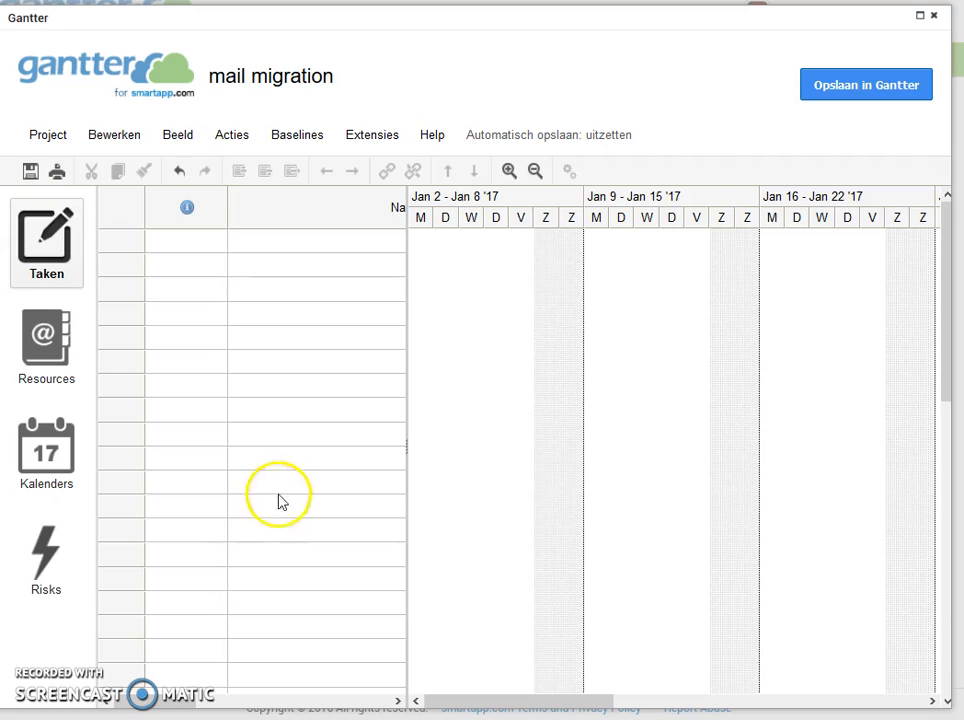
Widen the task table to show the full name column and enter "Analysis" as the first task
click(276, 246)
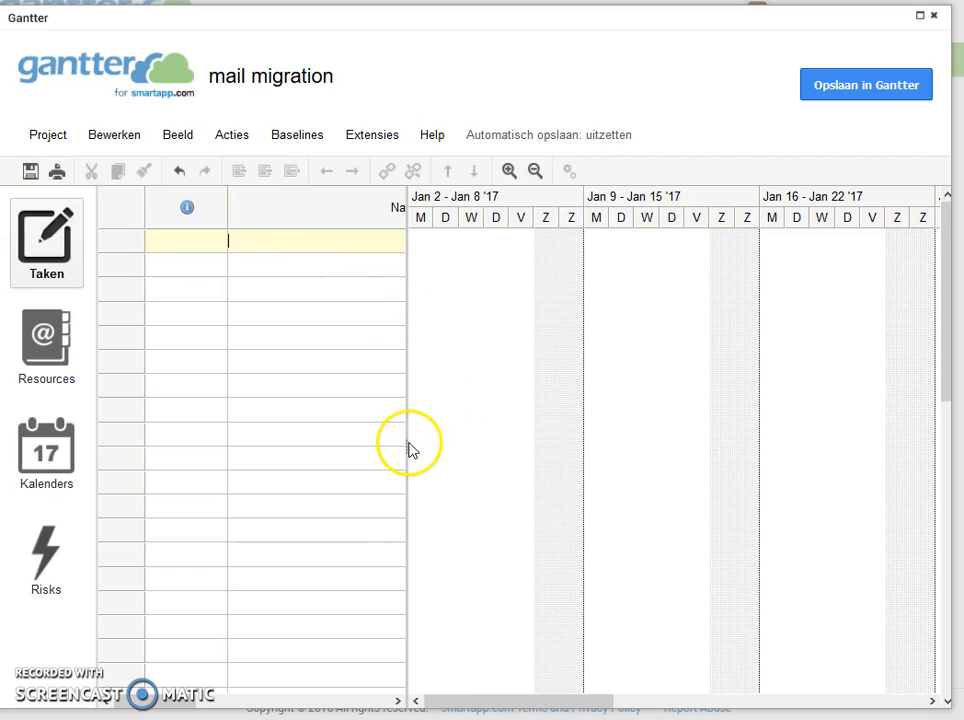
drag(409, 443, 603, 439)
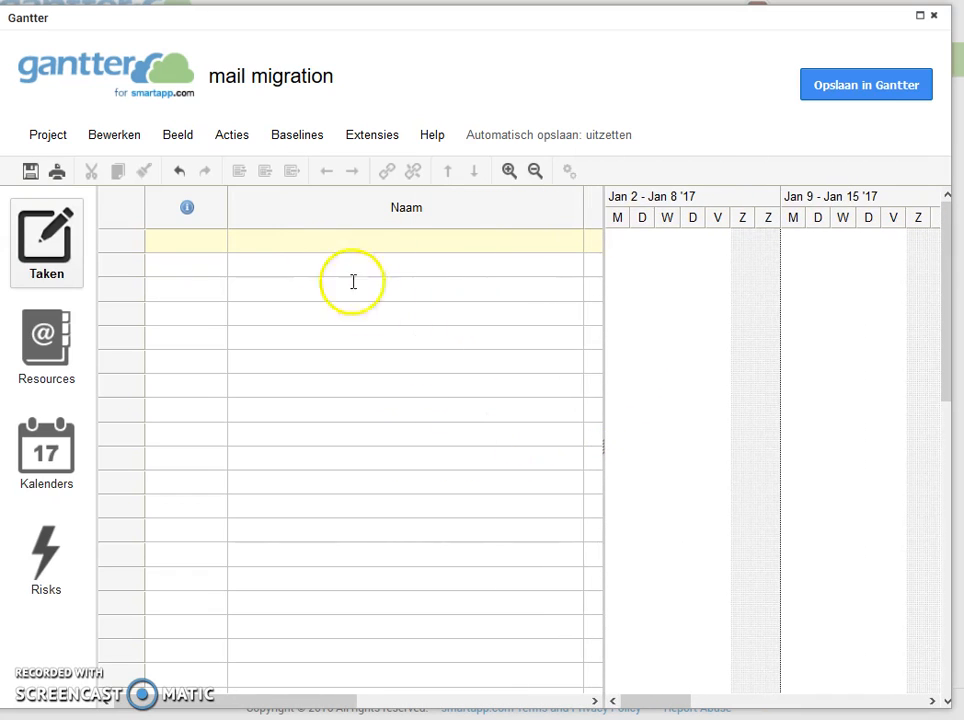
click(314, 241)
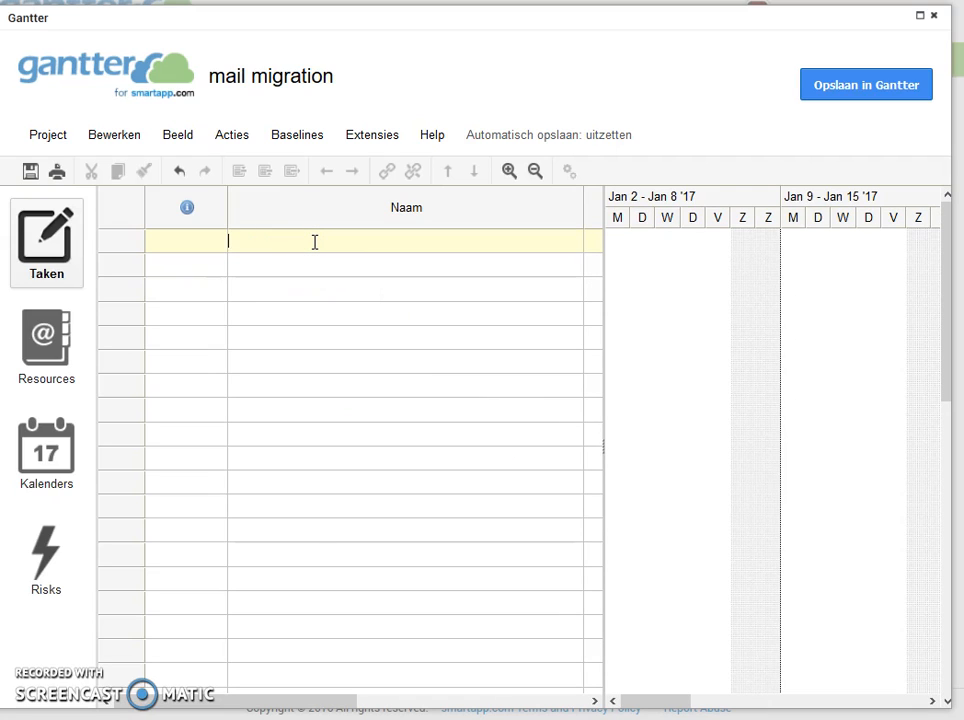
text(Analysis)
Add the tasks "analyse future needs", "analyse old mail environment" and "analyse what needs to be migrated" below Analysis
click(315, 259)
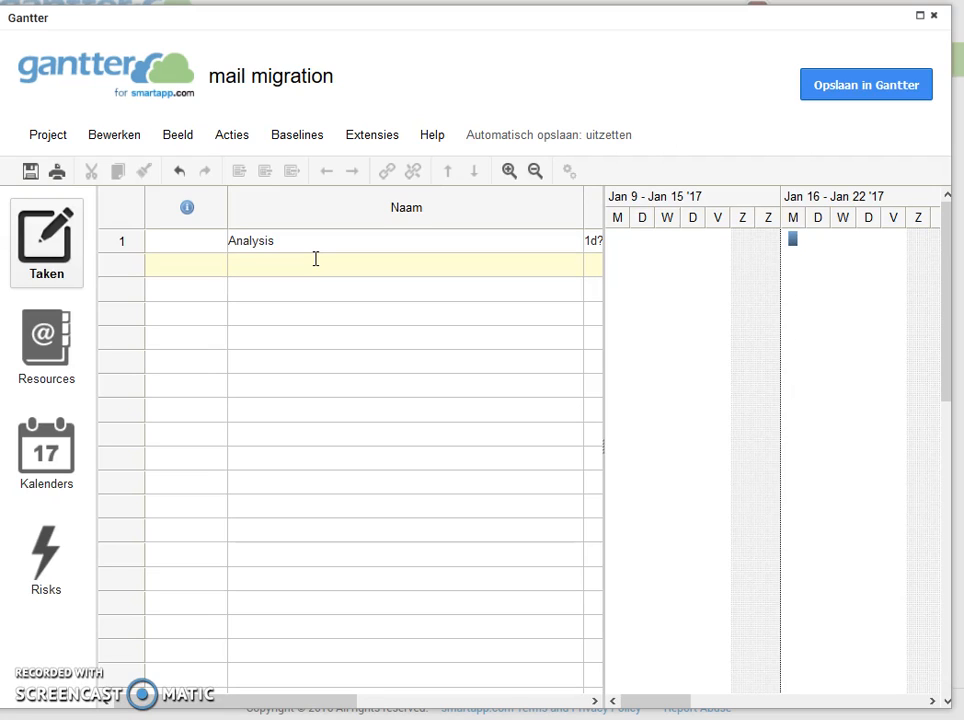
text(analyse future needs)
key(Return)
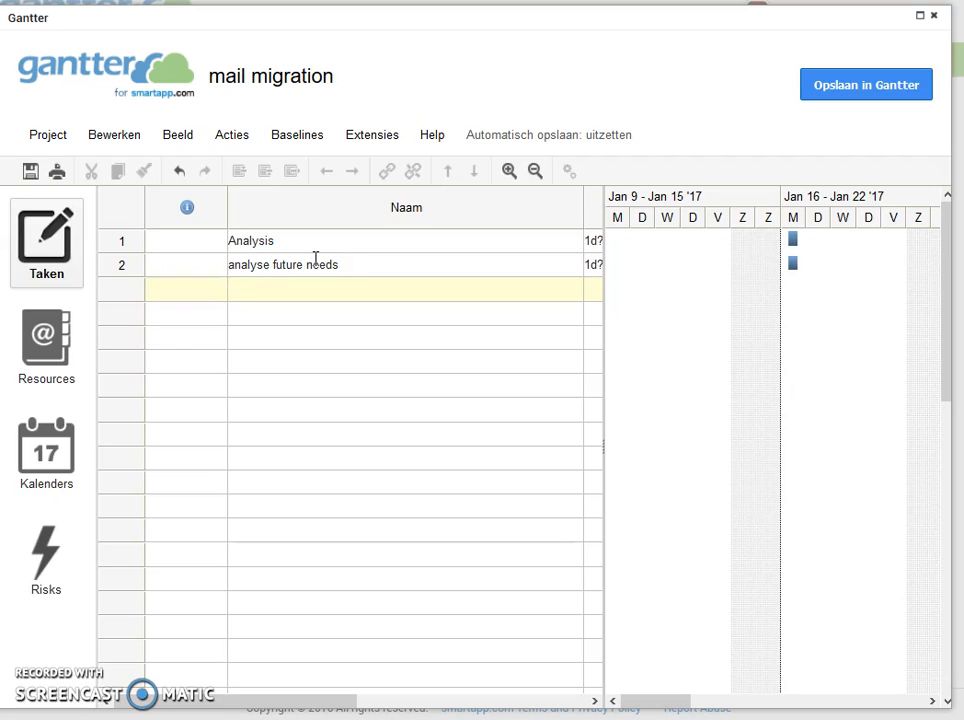
text(analyse old mail environment)
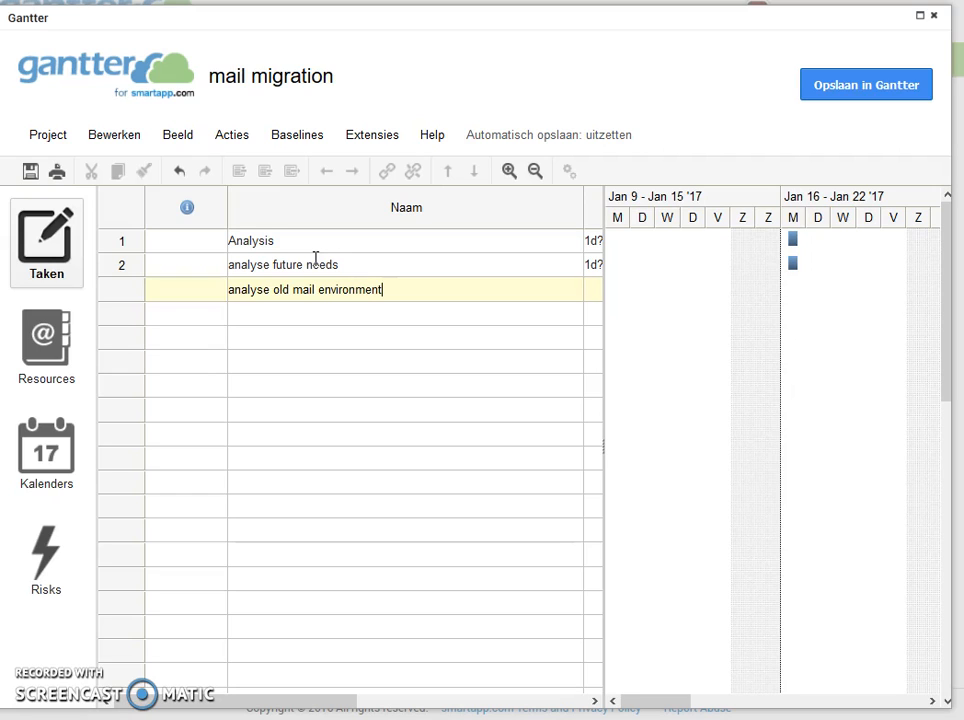
click(304, 314)
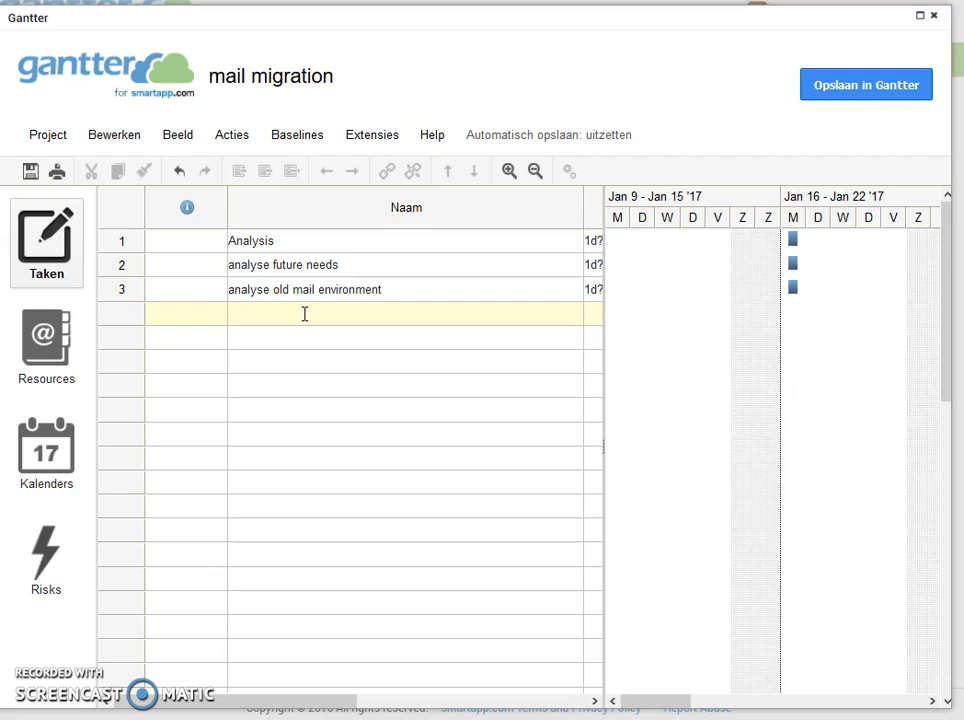
text(analyse what weeds to be migrated)
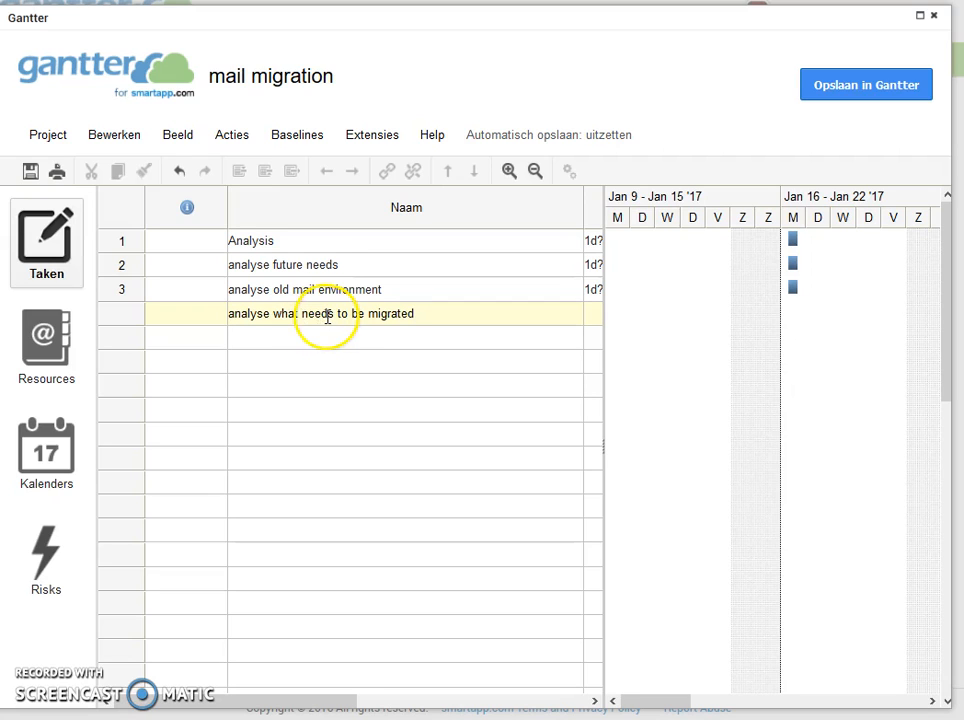
key(Return)
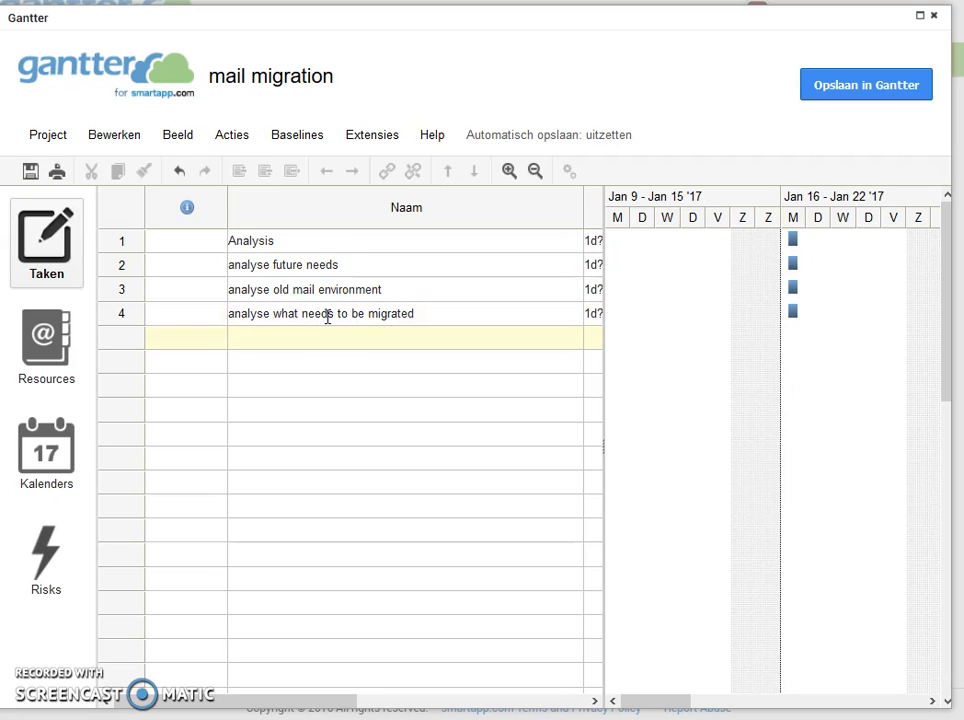
Indent the three analyse tasks in rows 2 to 4 as subtasks of Analysis
click(133, 268)
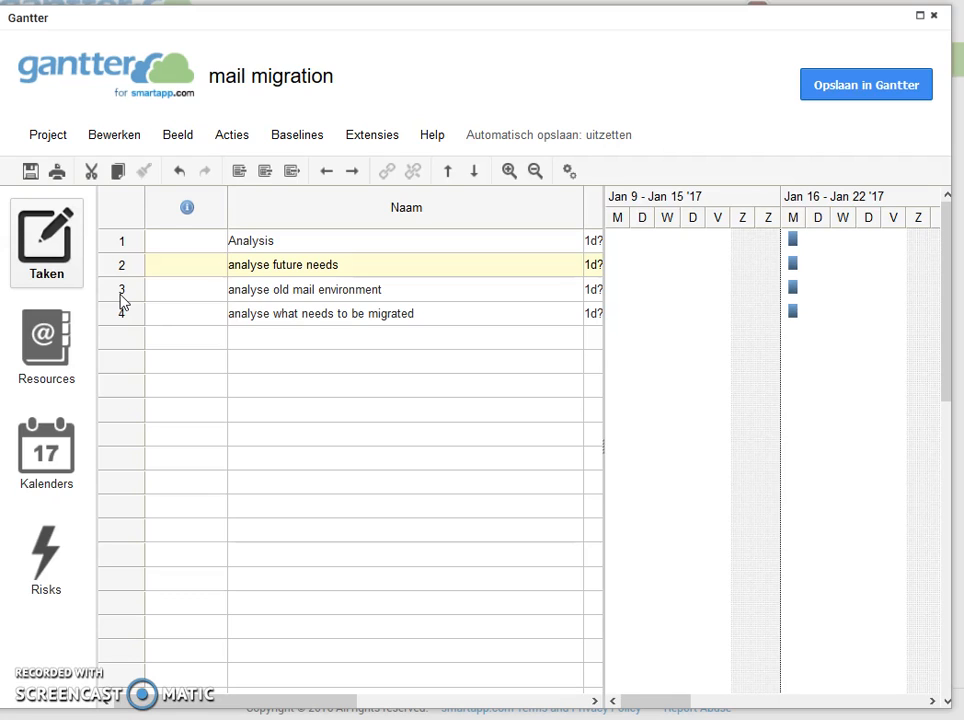
shift+click(121, 295)
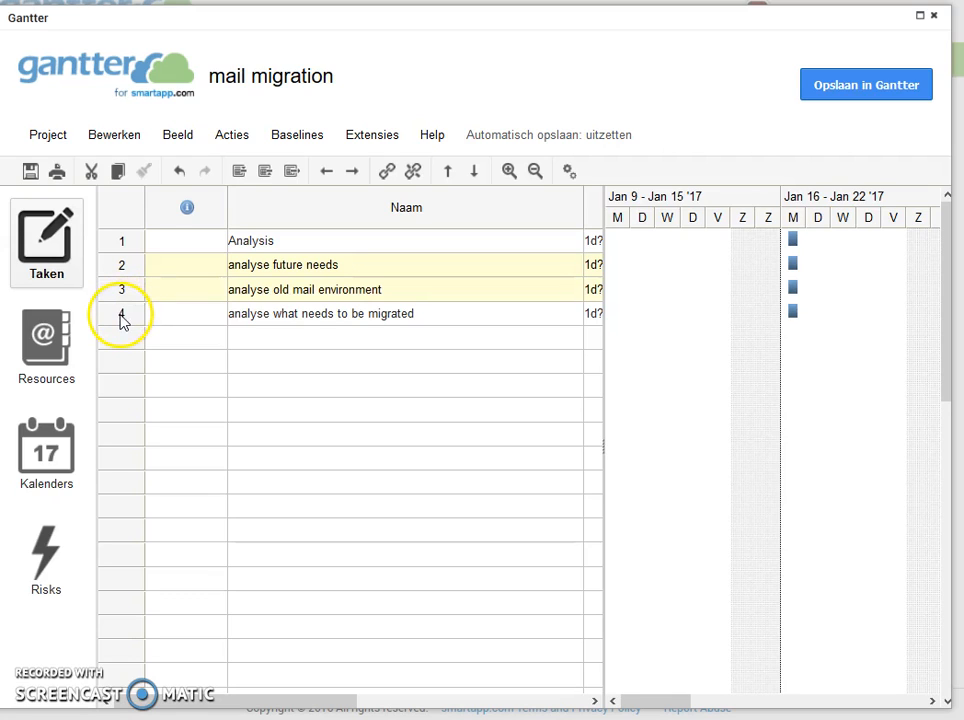
shift+click(121, 316)
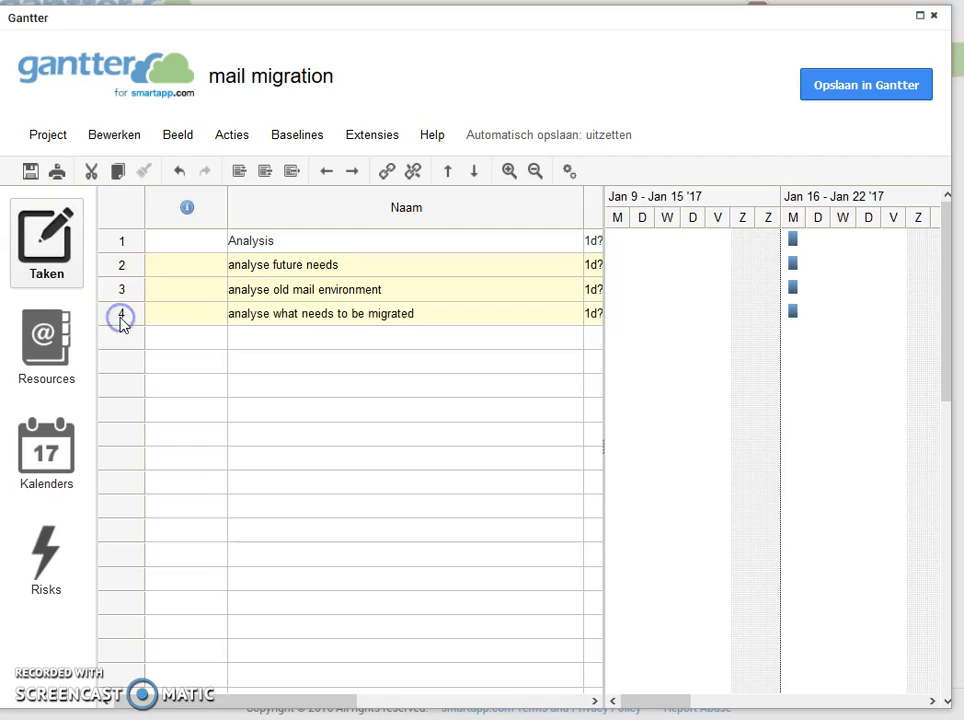
click(352, 172)
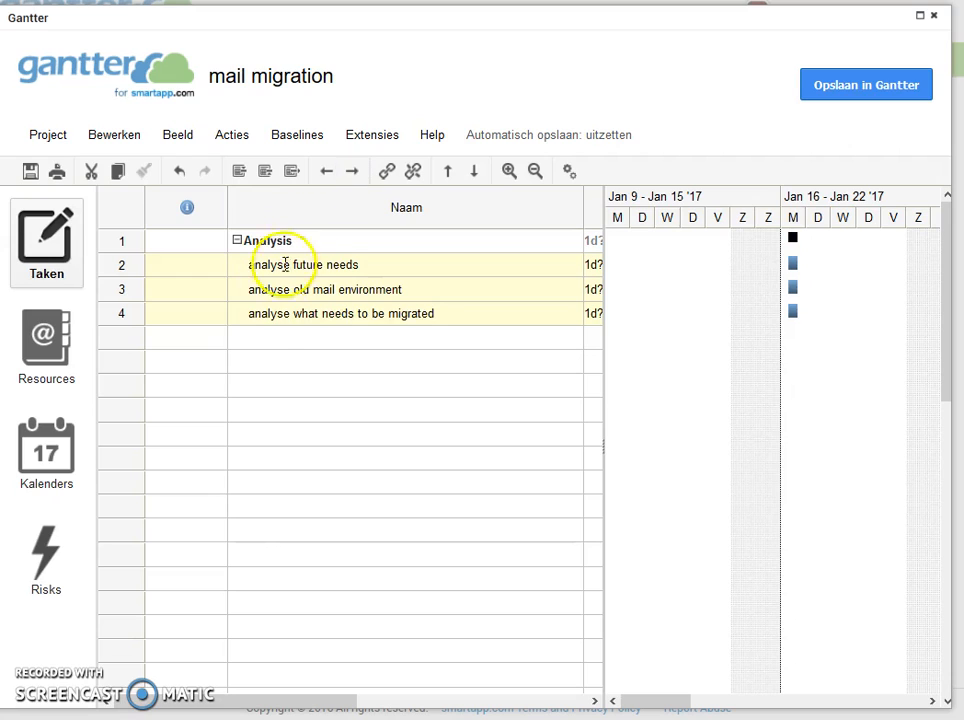
Add a "Design" task in row 5 and outdent it to the same level as Analysis
click(256, 345)
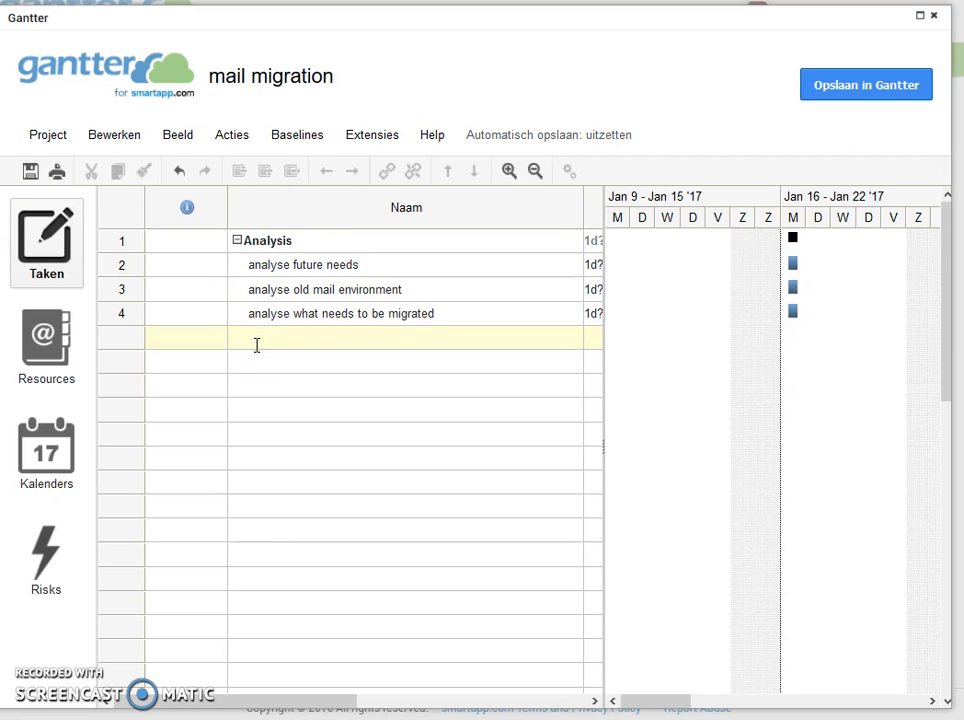
text(Desien)
key(BackSpace)
key(BackSpace)
text(gn)
key(Return)
click(255, 344)
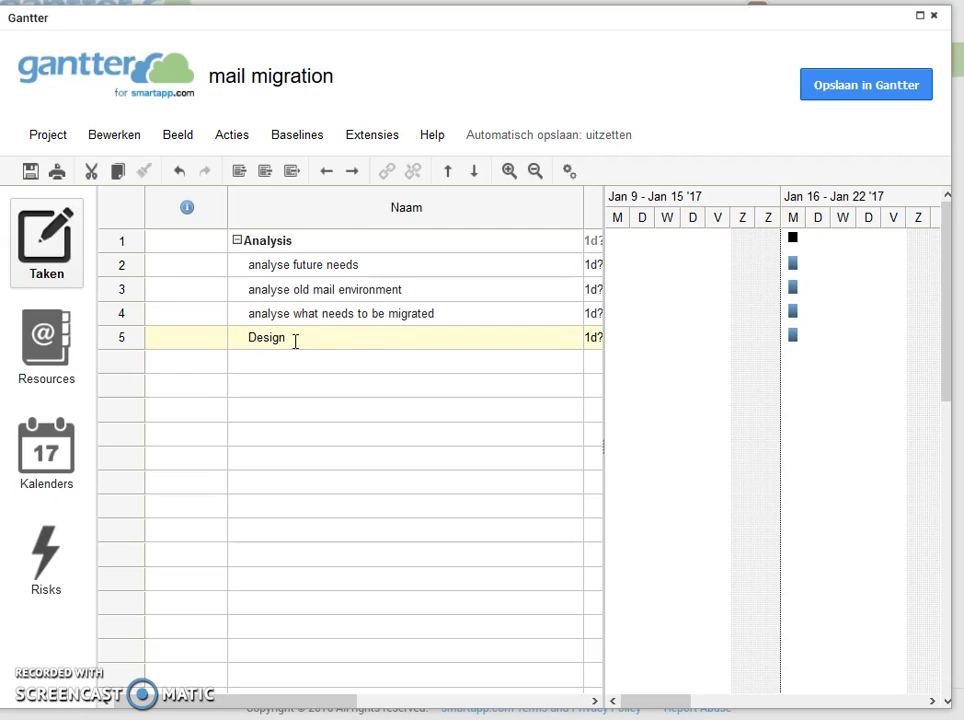
click(327, 172)
Add the tasks "design new mail architecture" and "design the migration process" below Design
click(281, 359)
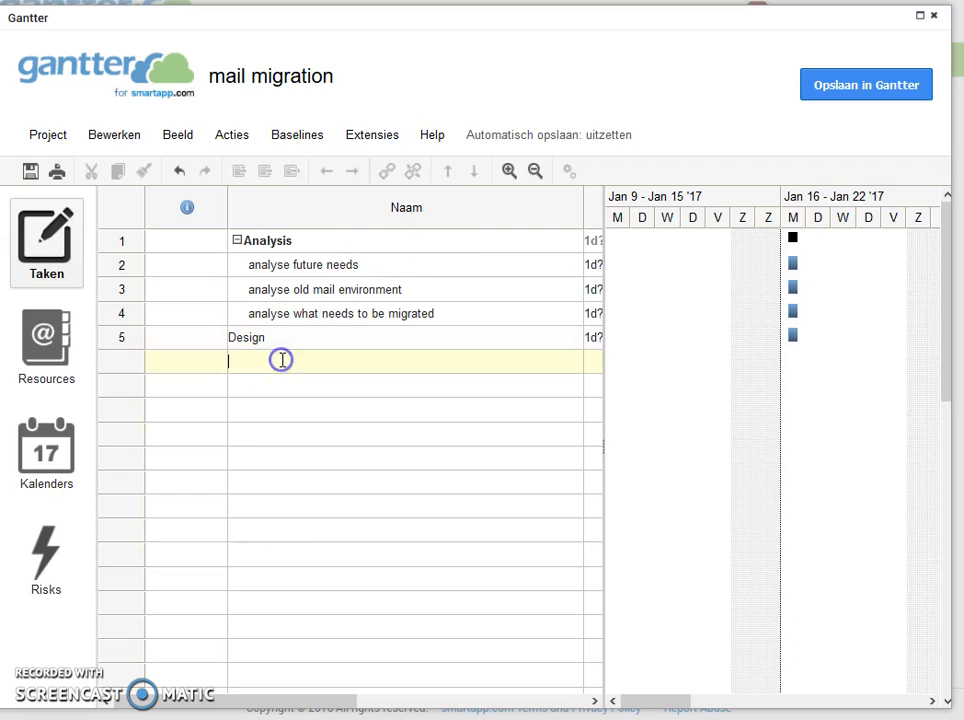
text(design new mail architecture)
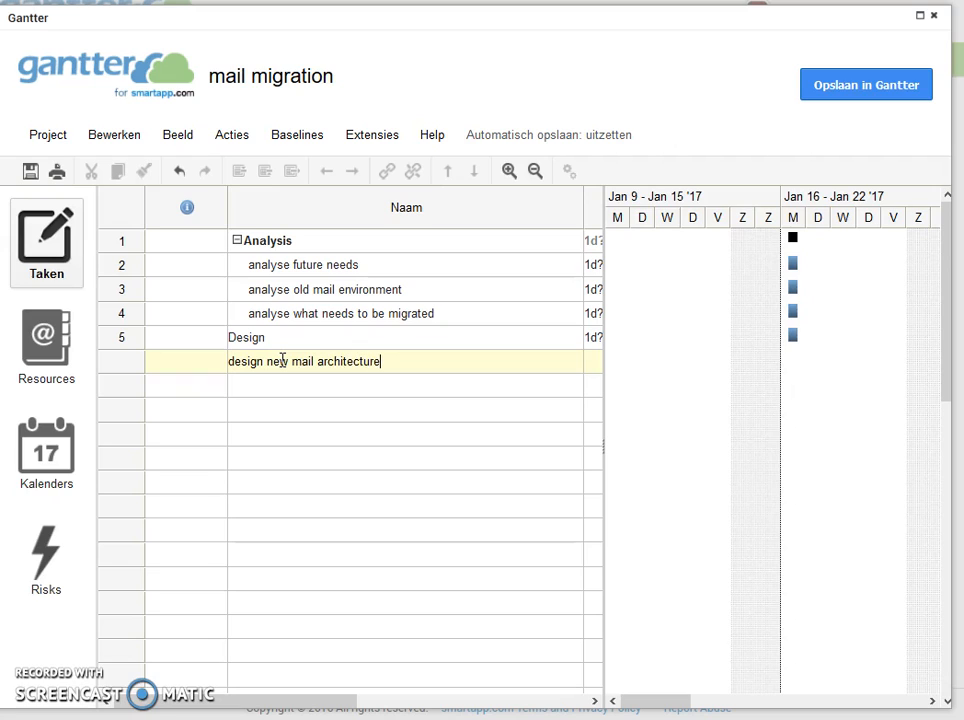
key(Return)
text(desig)
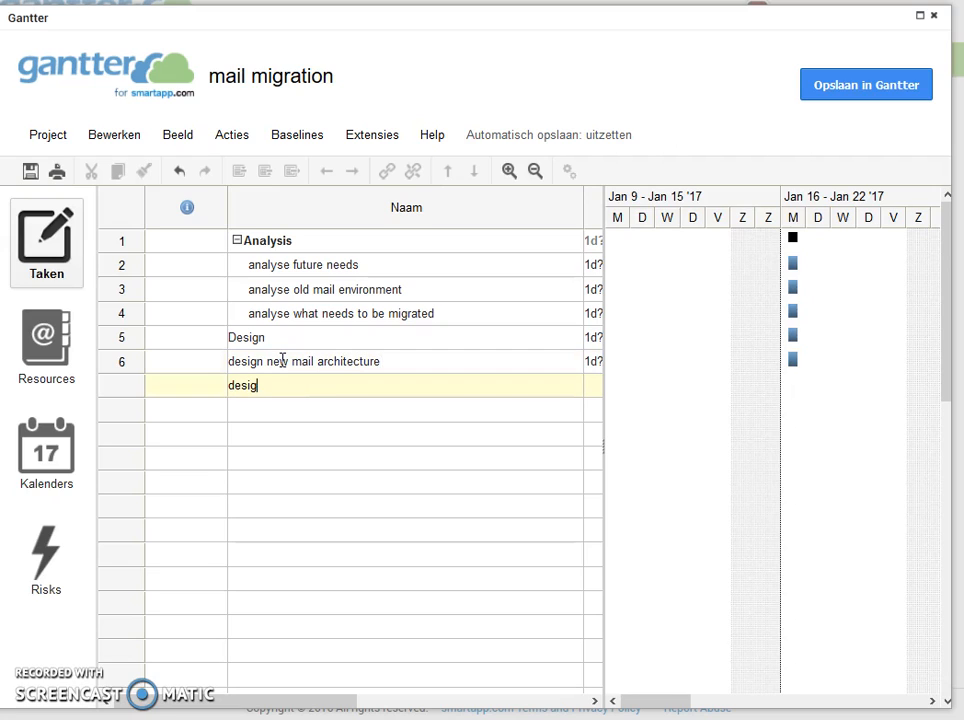
text(n the migration process)
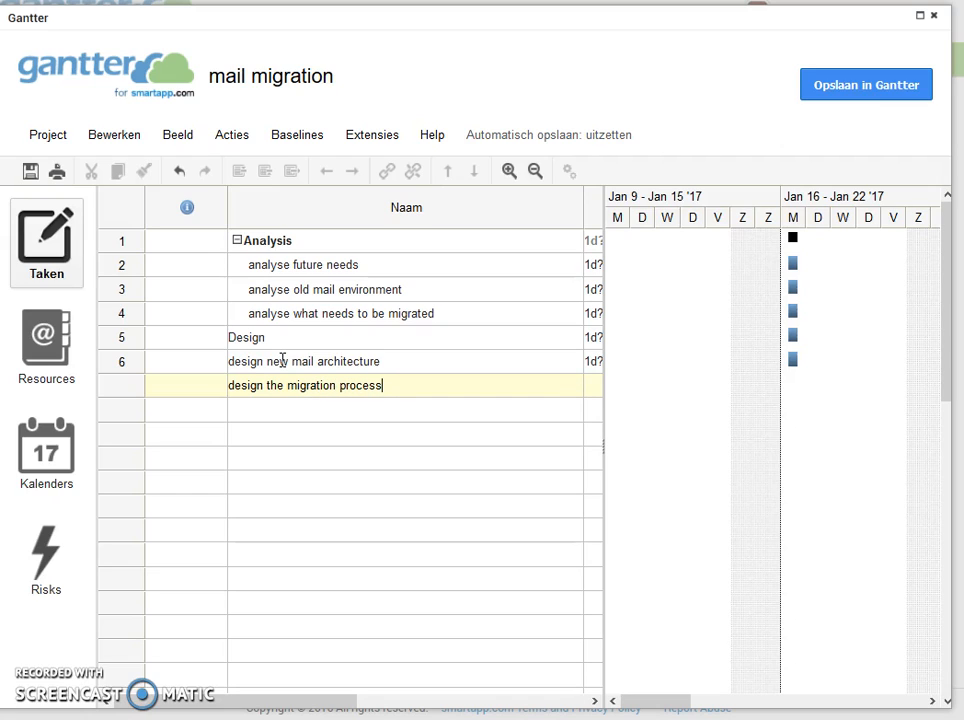
key(Return)
Indent the mail architecture and migration process tasks in rows 6 and 7 as subtasks of Design
click(122, 364)
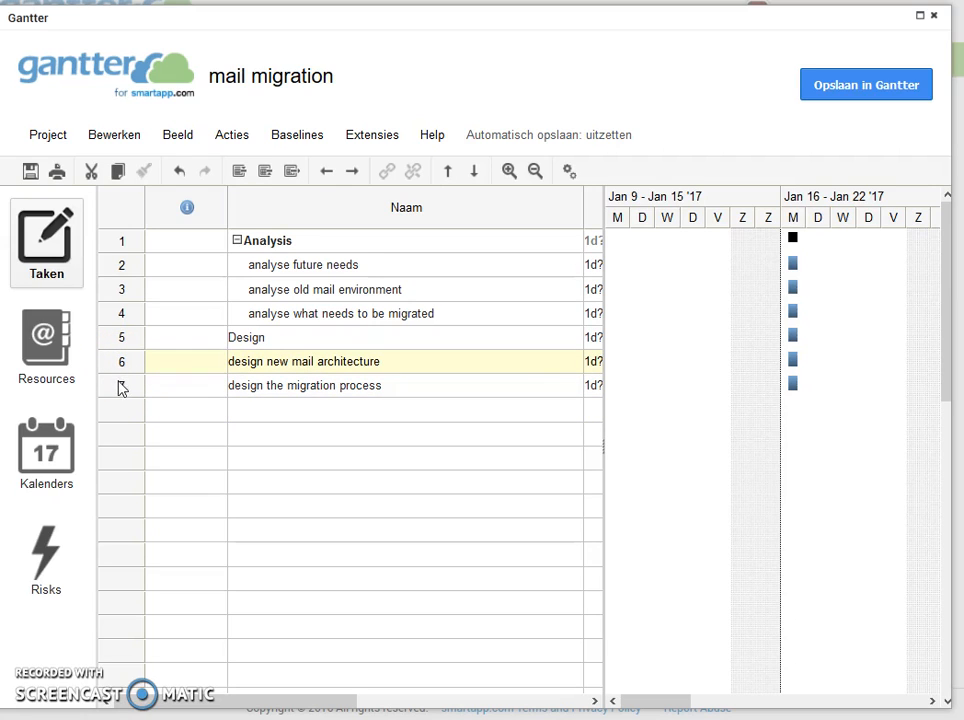
shift+click(122, 387)
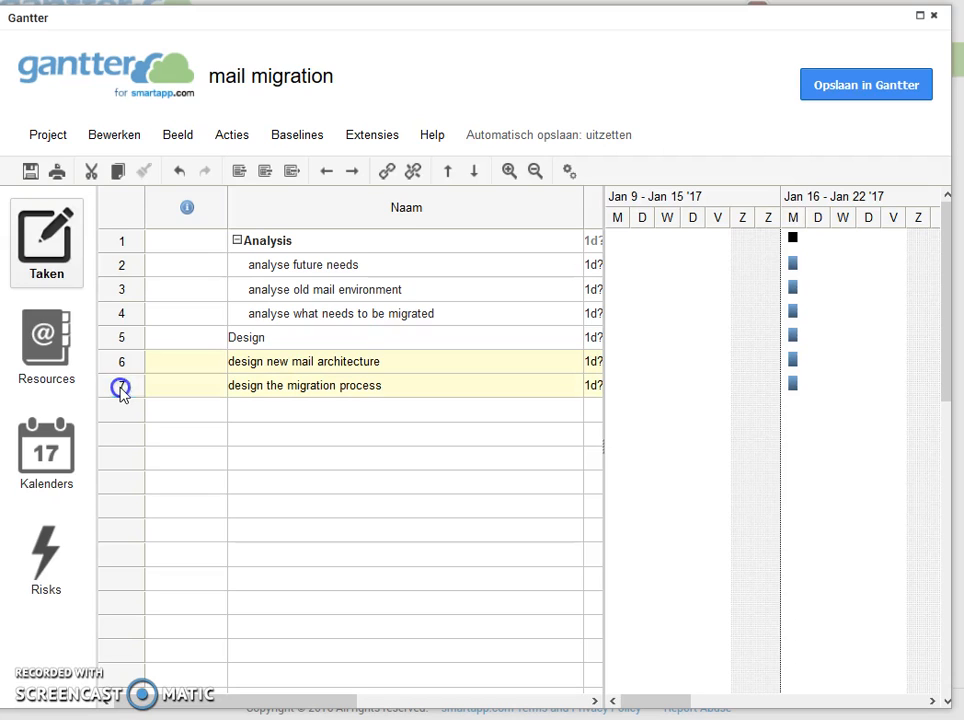
click(354, 173)
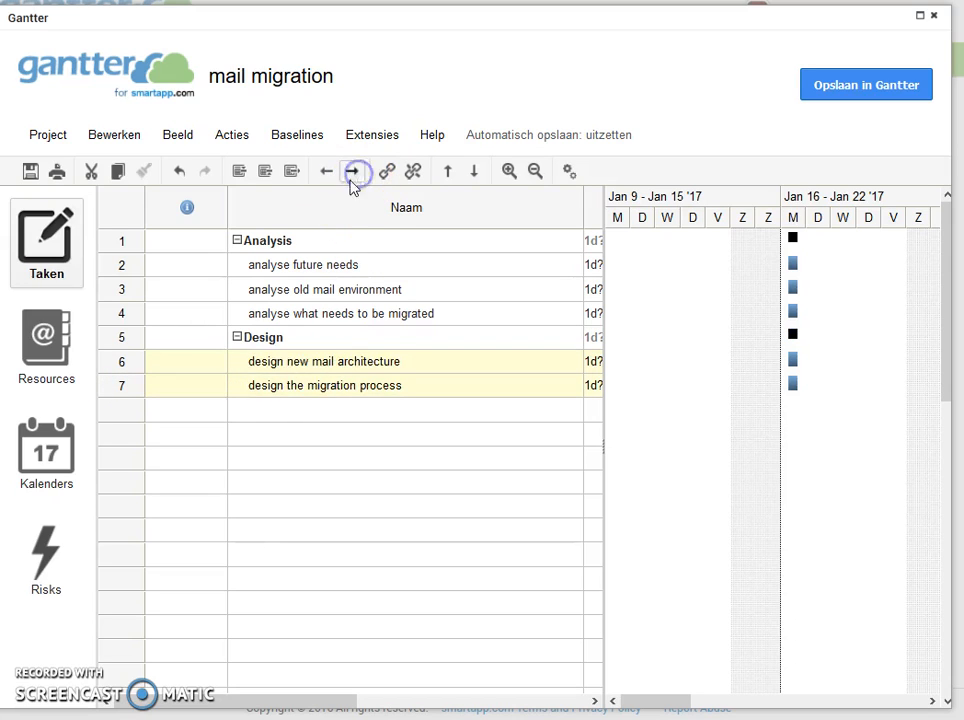
Add an "Implementation" task in row 8 and outdent it to the top level
click(281, 410)
text(Implement)
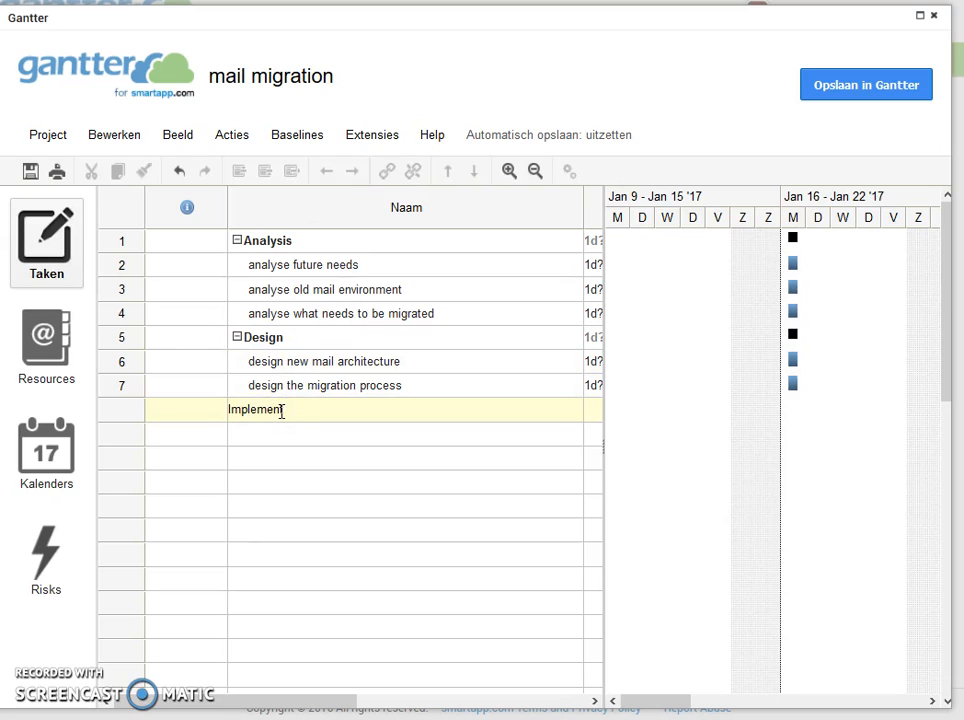
text(ation)
key(Return)
click(279, 410)
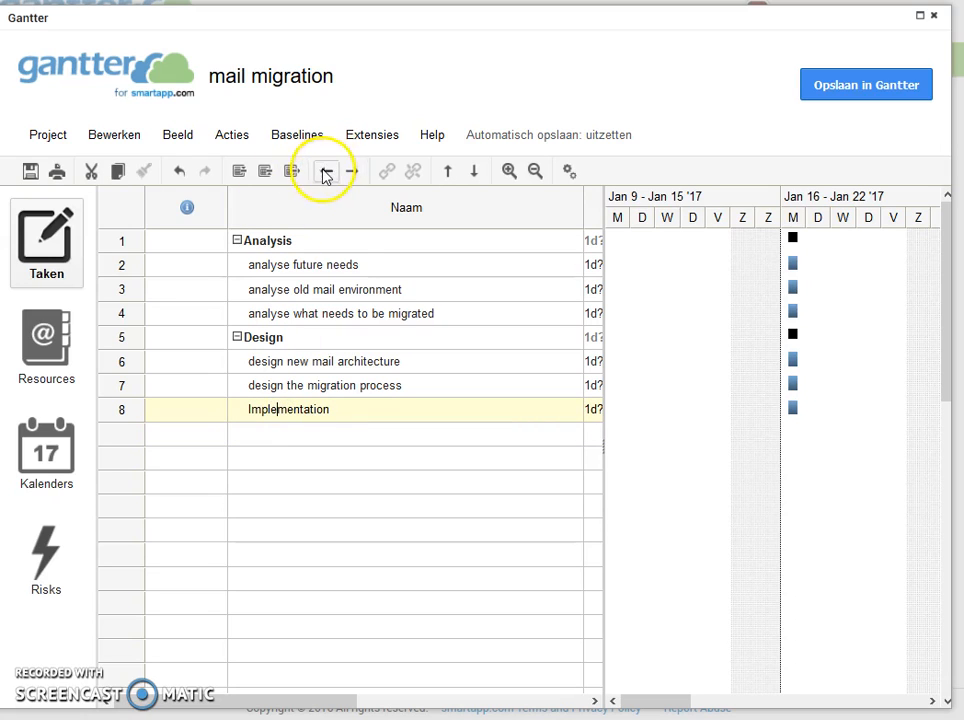
click(326, 172)
Add the tasks "Set up new mail architecture" and "Develop the migration tooling" below Implementation
click(265, 435)
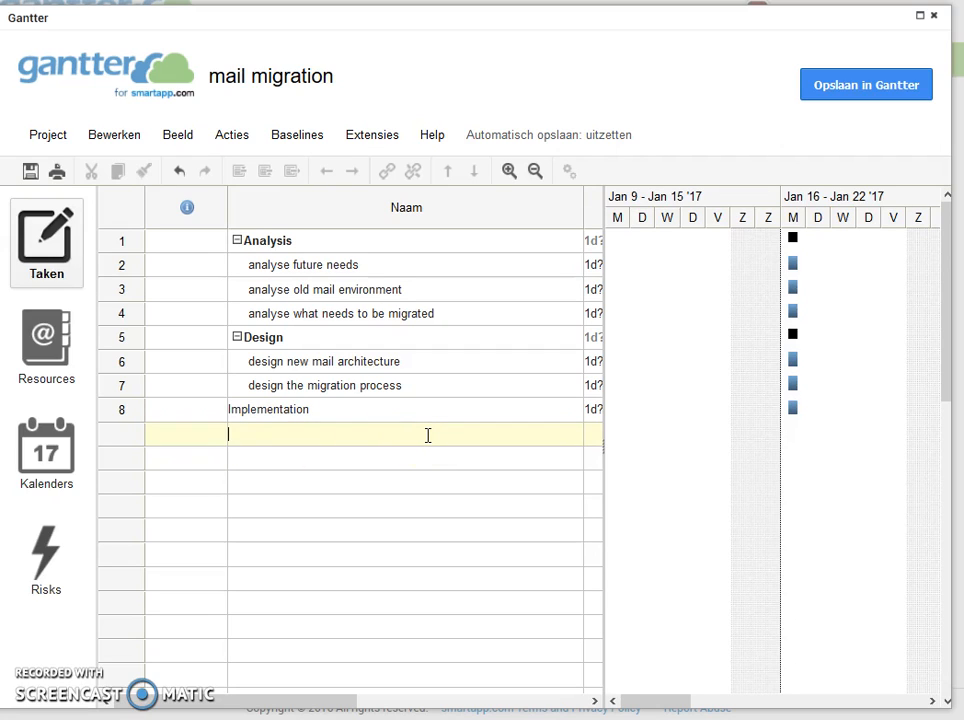
text(Set up new mail architecture)
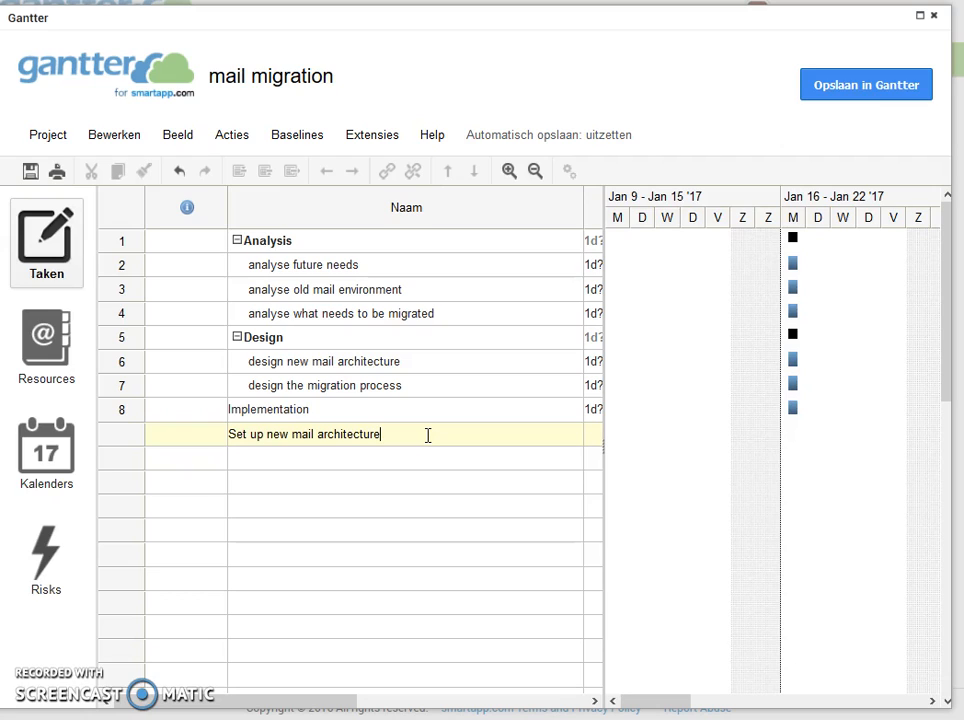
key(Return)
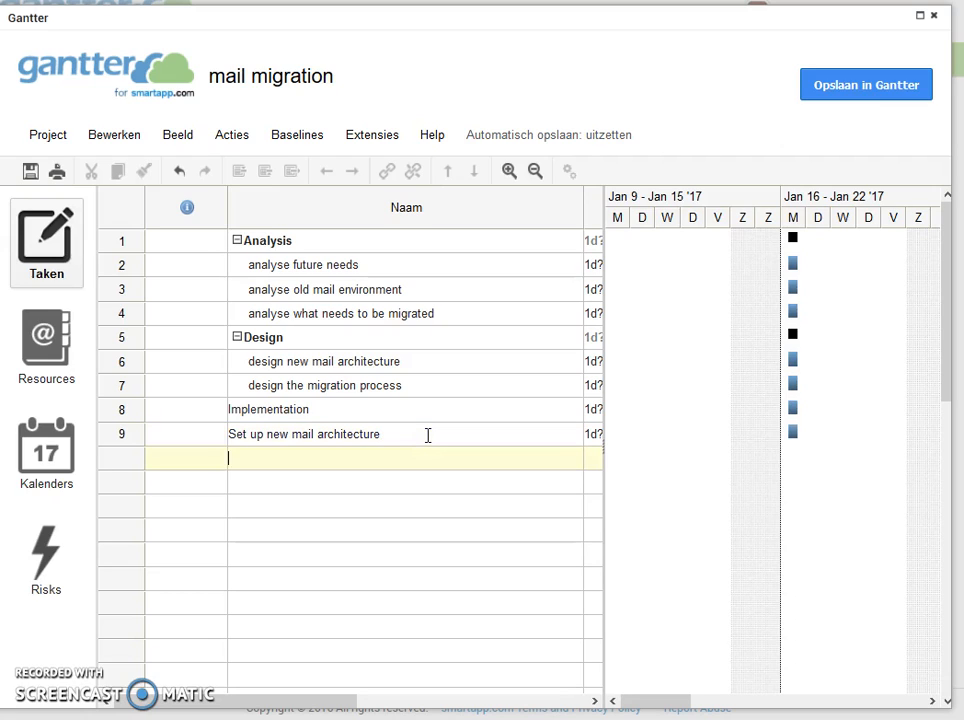
text(Develop the migration tooling)
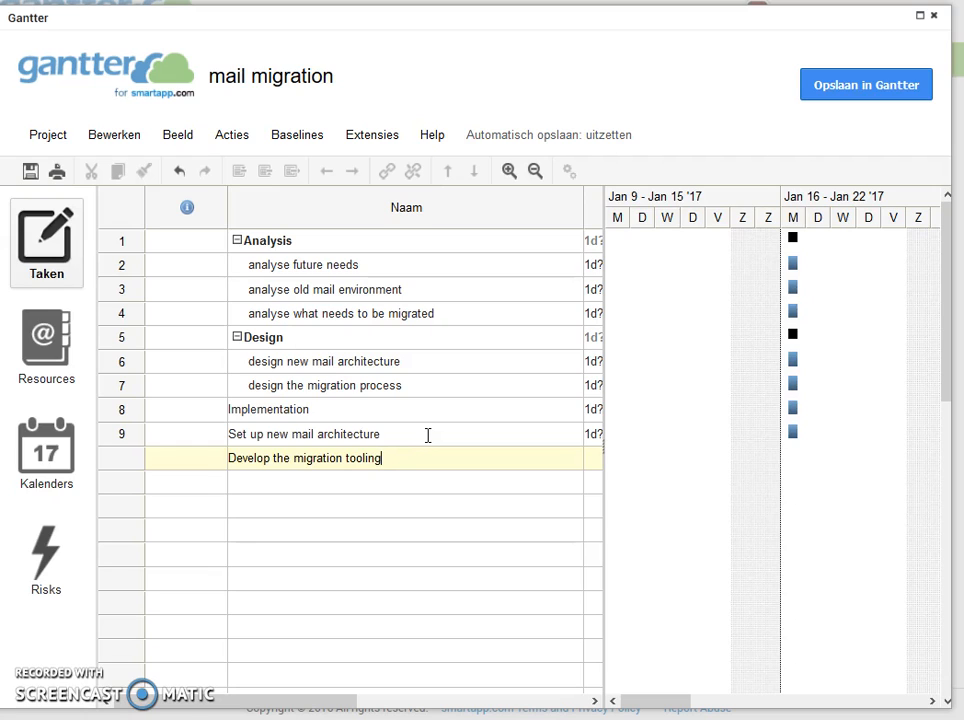
key(Return)
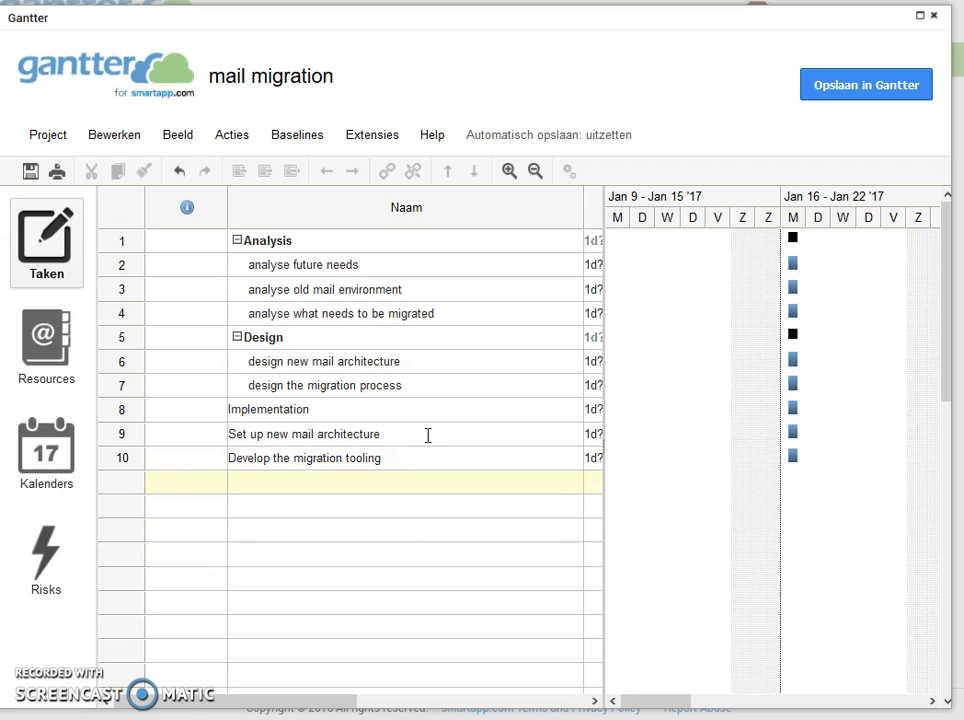
Indent the tasks in rows 9 and 10 as subtasks of Implementation
click(122, 436)
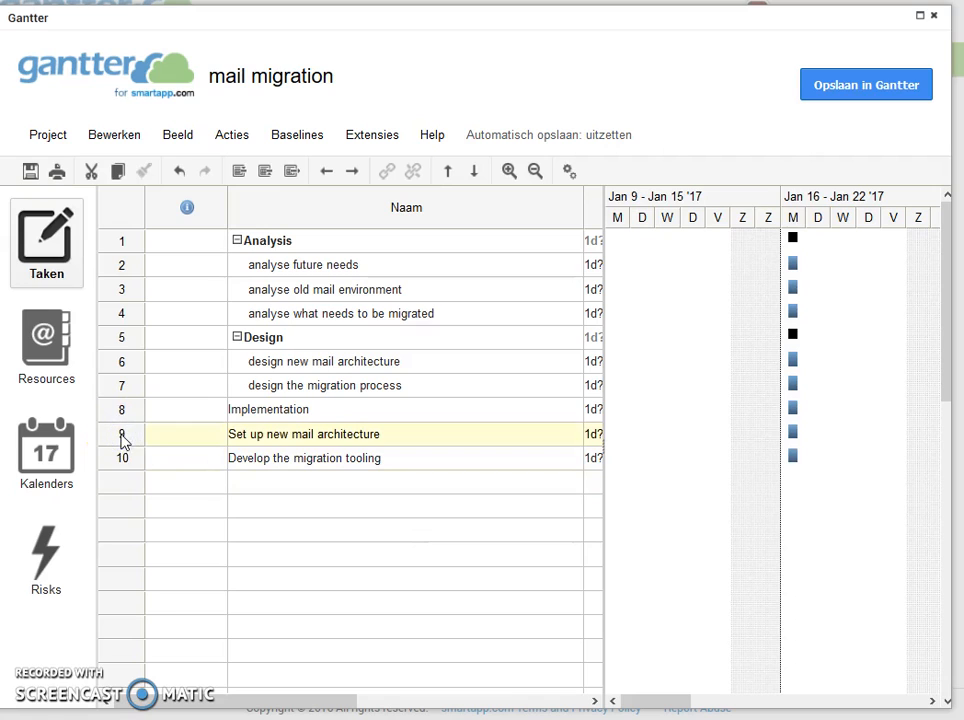
shift+click(118, 458)
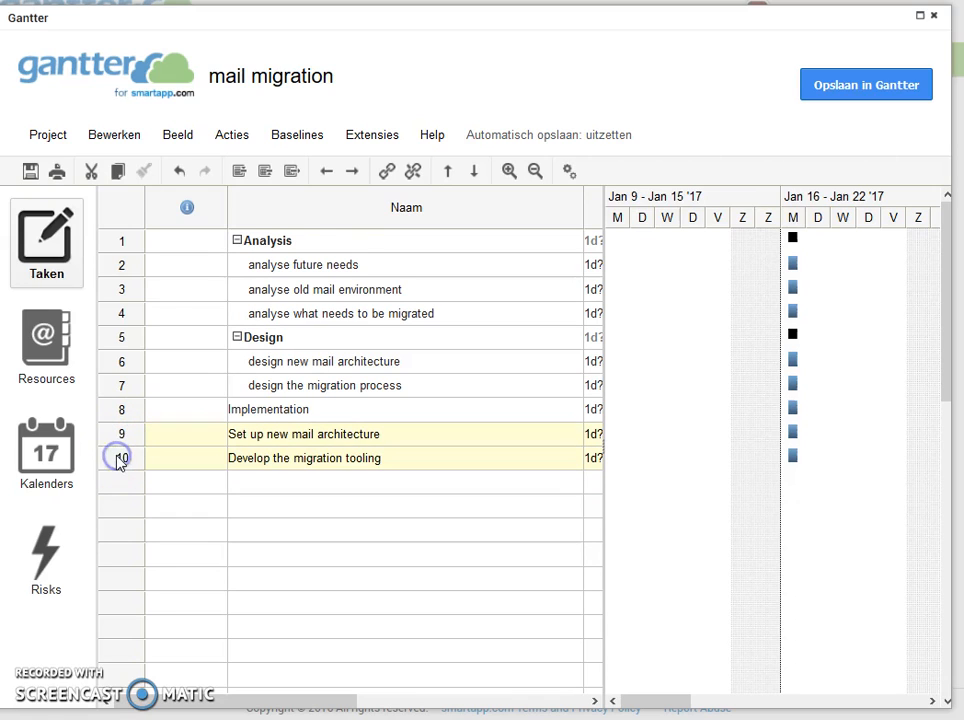
click(352, 171)
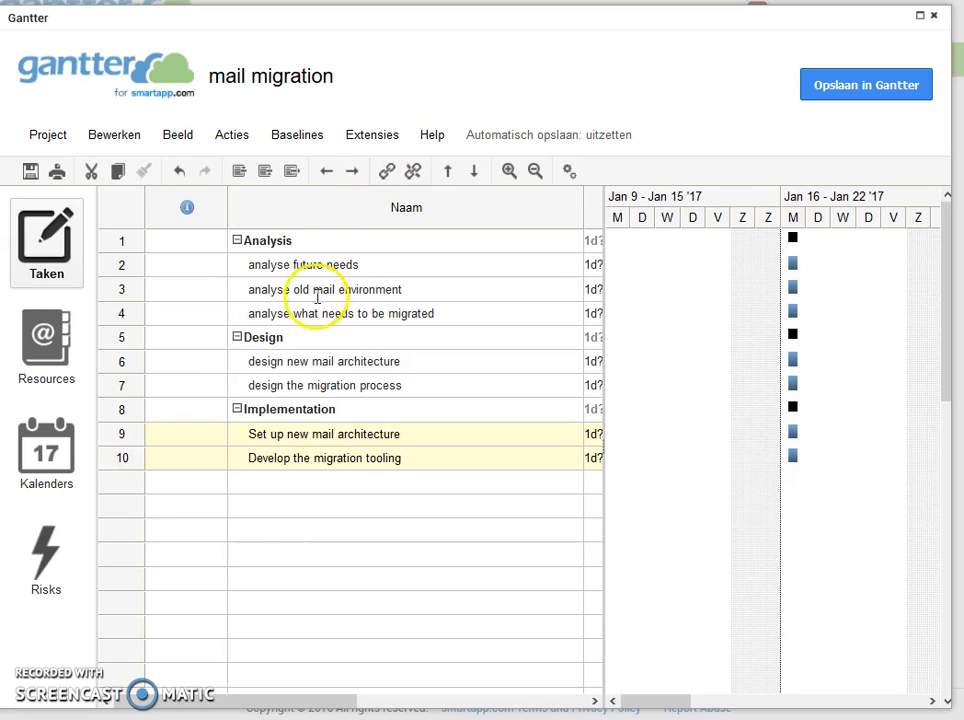
Add a "Pilot phase" task in row 11 and outdent it to the top level
click(279, 486)
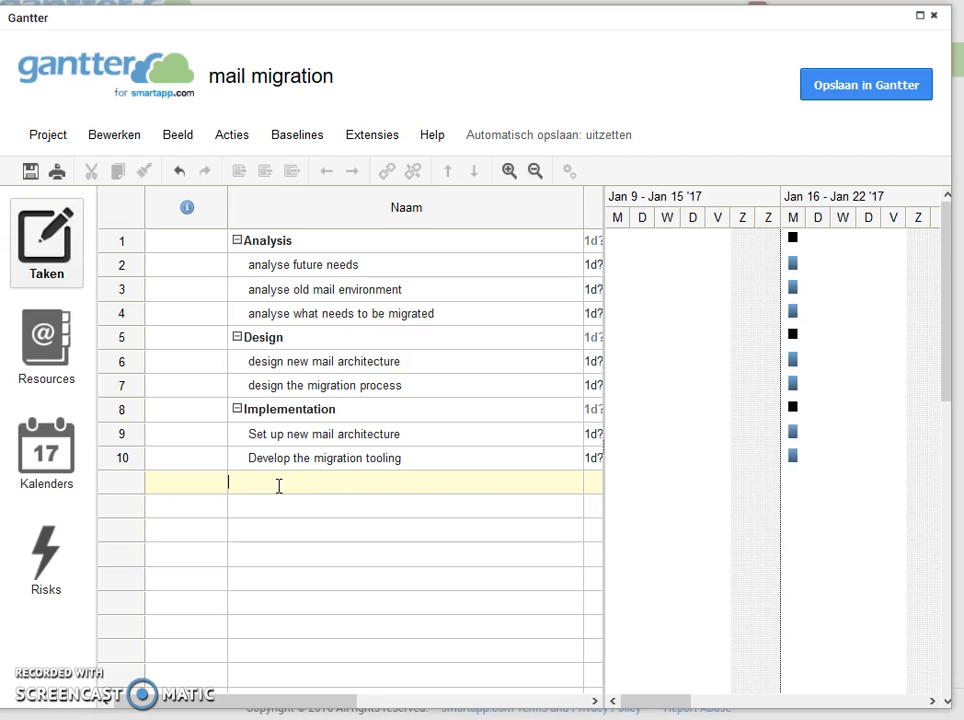
text(Pilot phase)
key(Return)
click(279, 487)
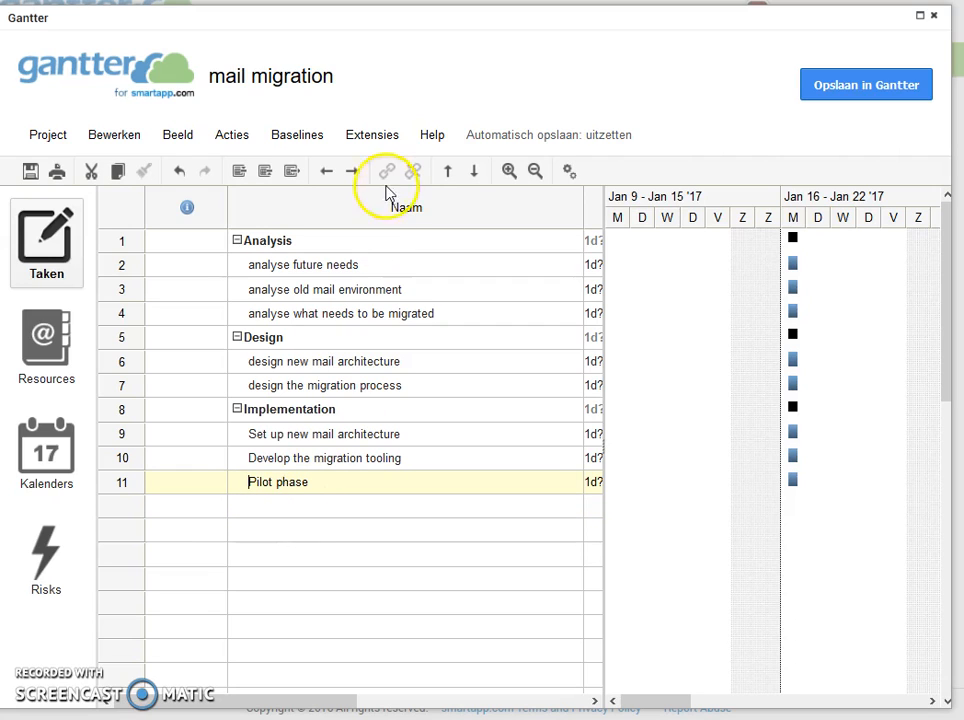
click(326, 174)
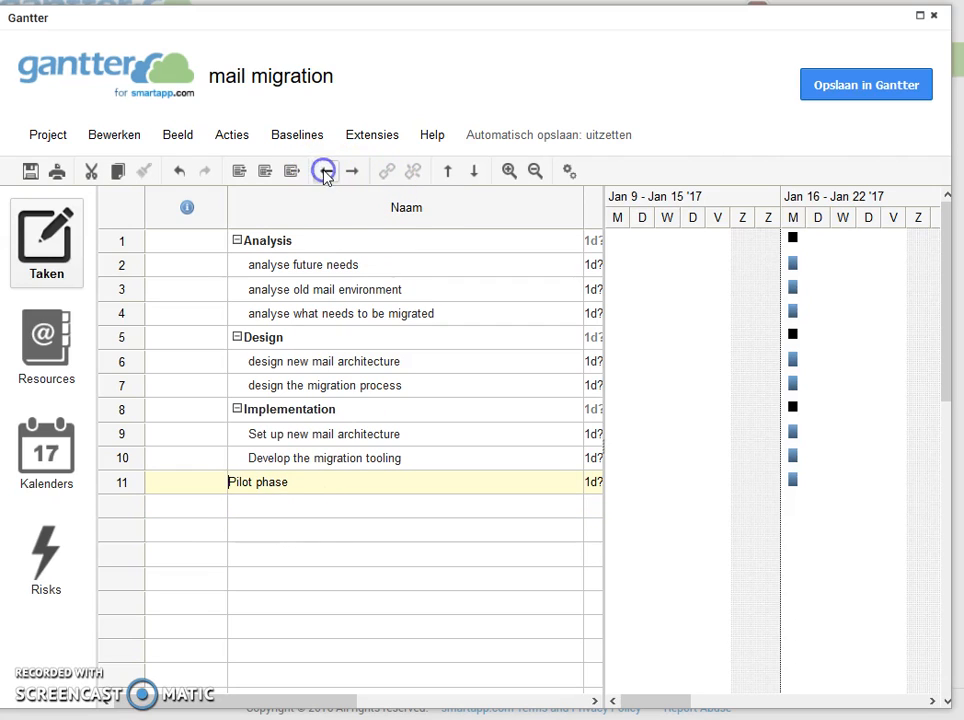
Add the tasks "define pilot approach", "run the pilot" and "evaluate pilot" below Pilot phase
click(305, 509)
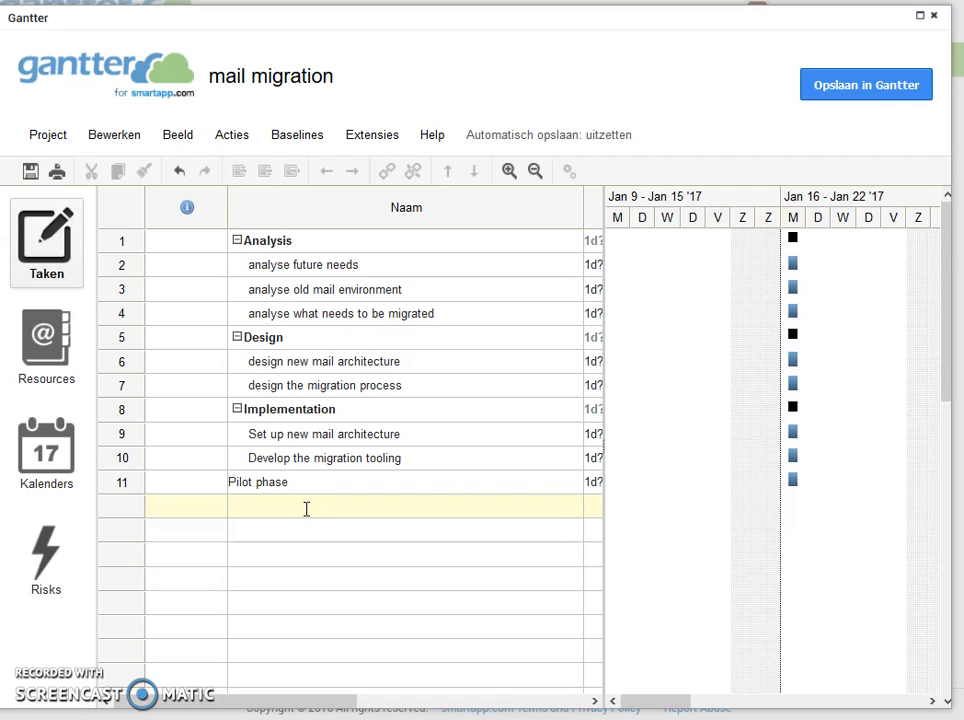
text(defi)
key(BackSpace)
text(ine pilot approach)
key(Return)
text(r)
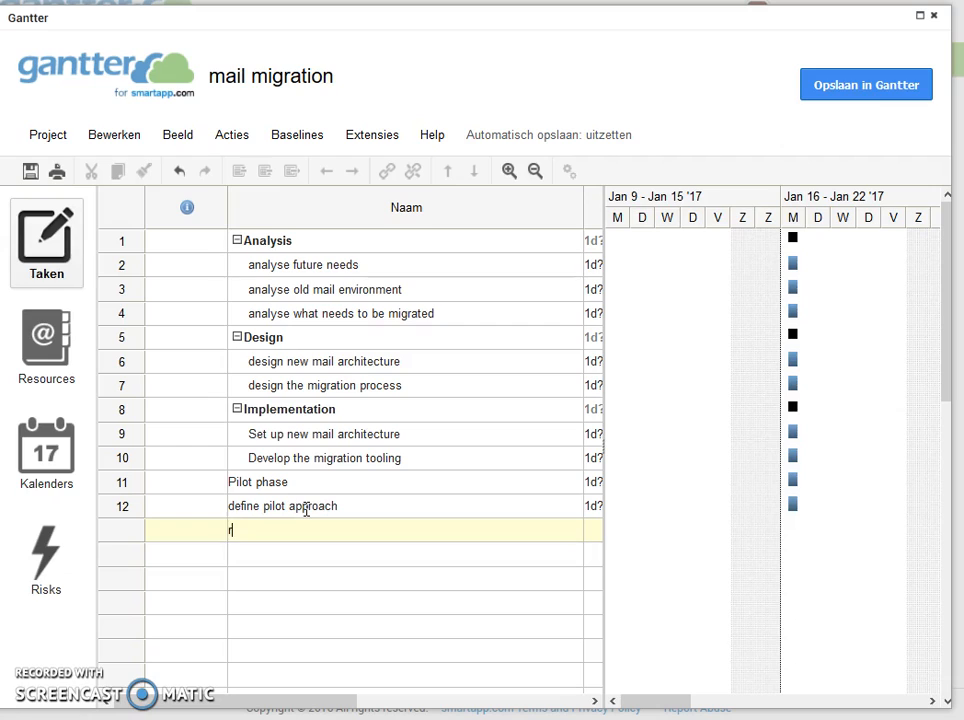
text(un the pilot)
key(Return)
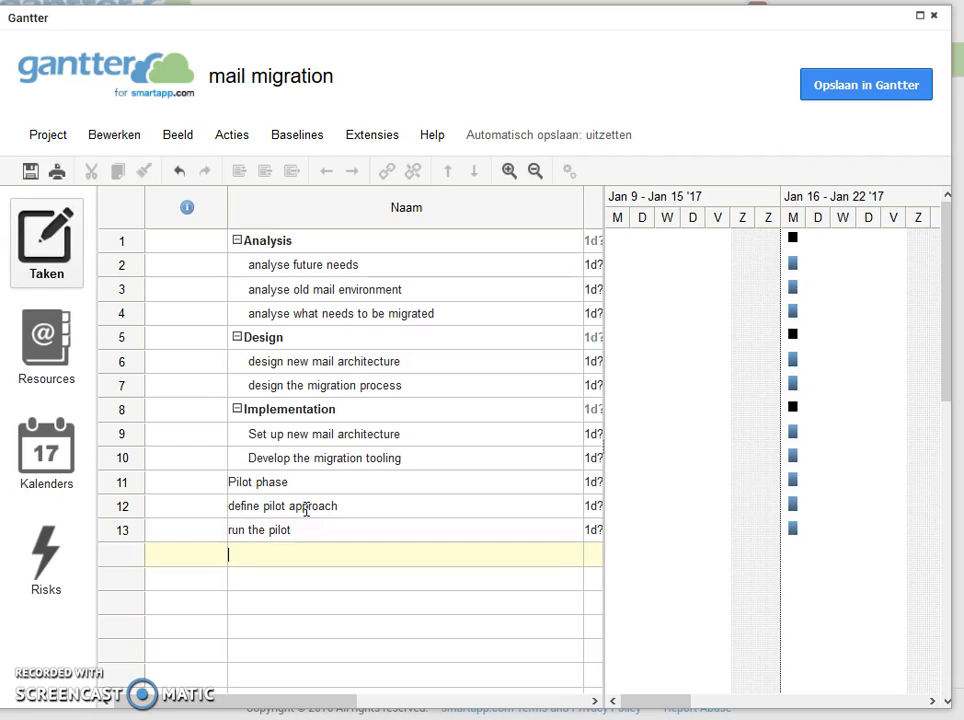
text(evaluate pilot)
key(Return)
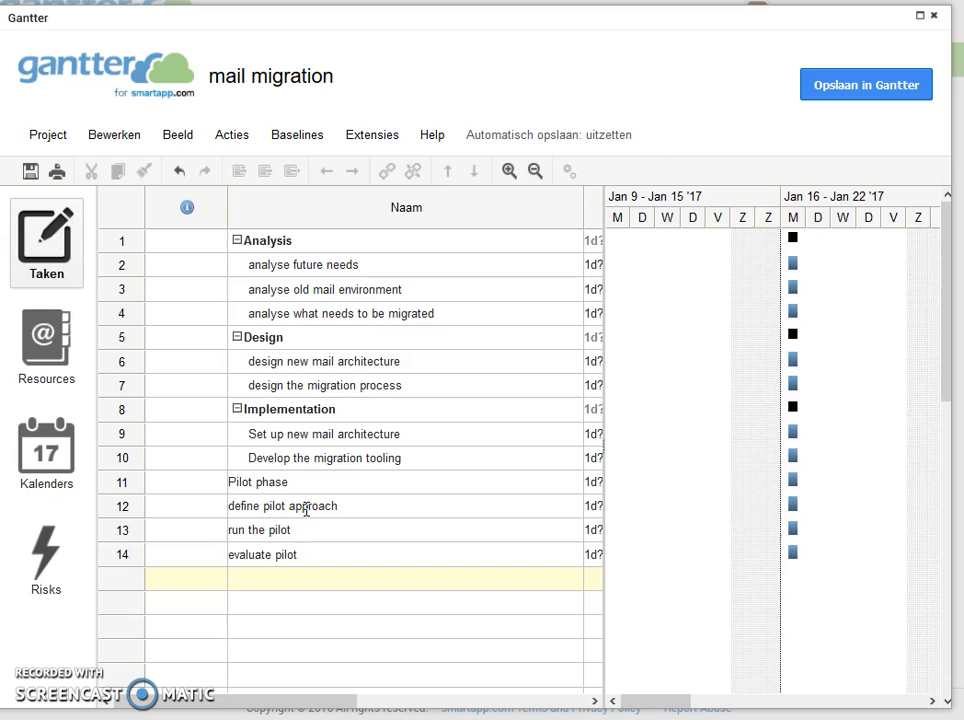
Add the task "correct errors discovered during pilot" in row 15
text(coo)
key(BackSpace)
text(rrect)
text( err)
text(or)
text(s si)
key(BackSpace)
key(BackSpace)
text(discovered )
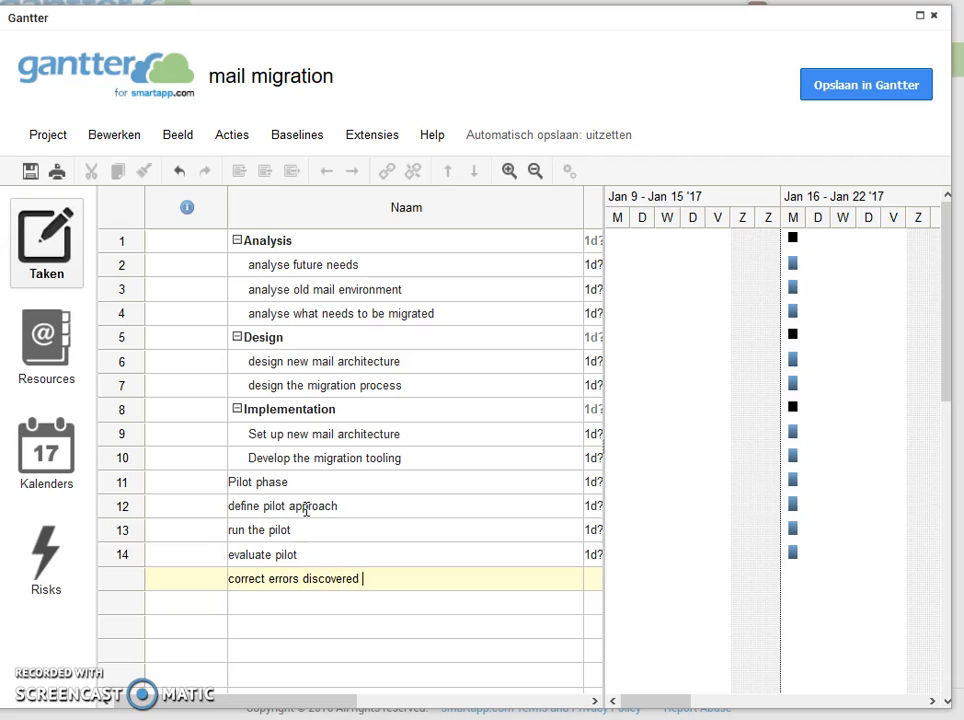
text(during pilot)
click(204, 532)
Indent the four tasks in rows 12 to 15 as subtasks of Pilot phase
click(129, 510)
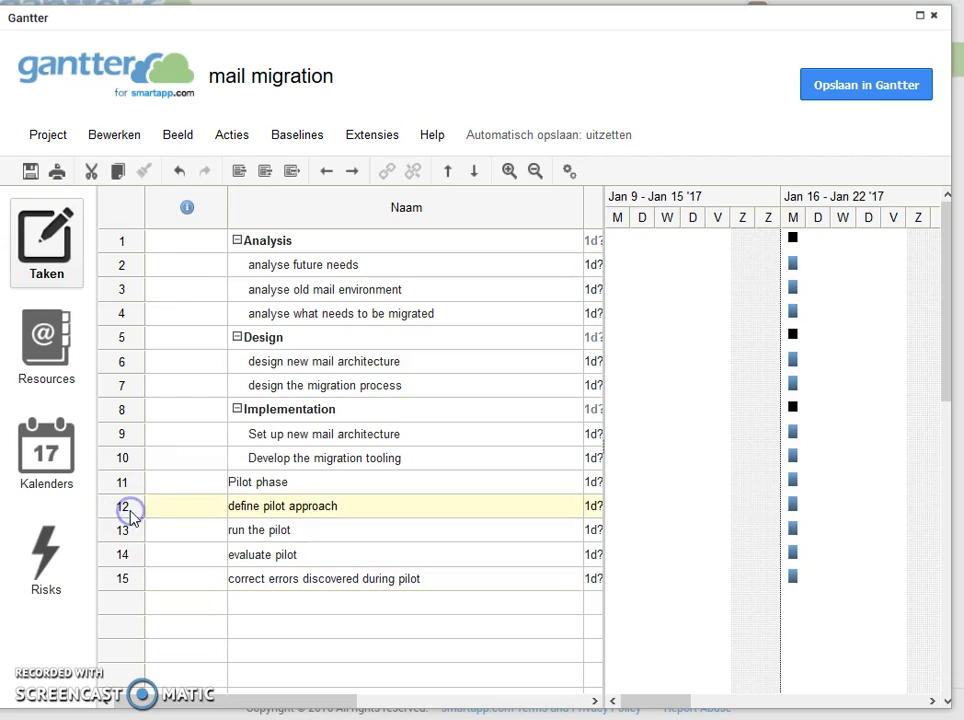
drag(131, 517, 112, 580)
click(368, 137)
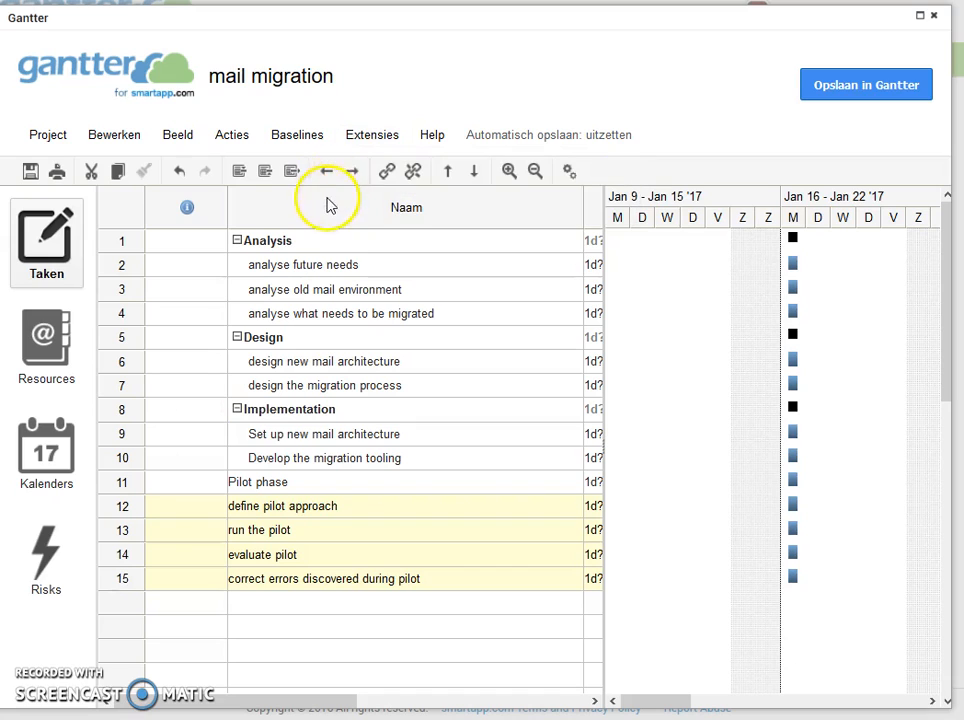
click(351, 172)
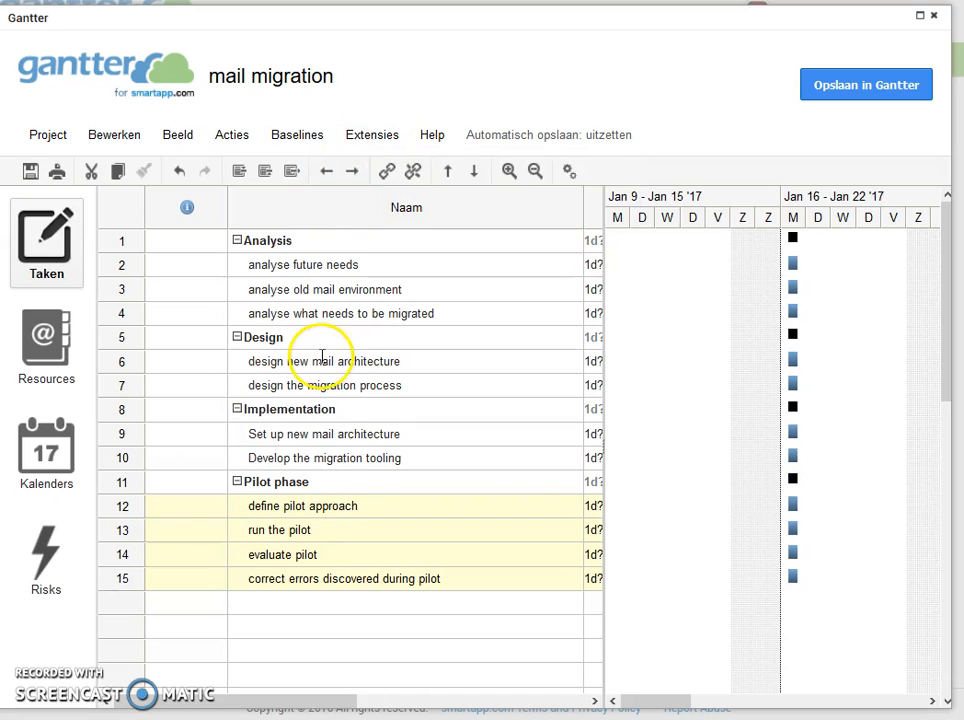
Add an "Operational phase" task in row 16 and outdent it to the top level
click(269, 601)
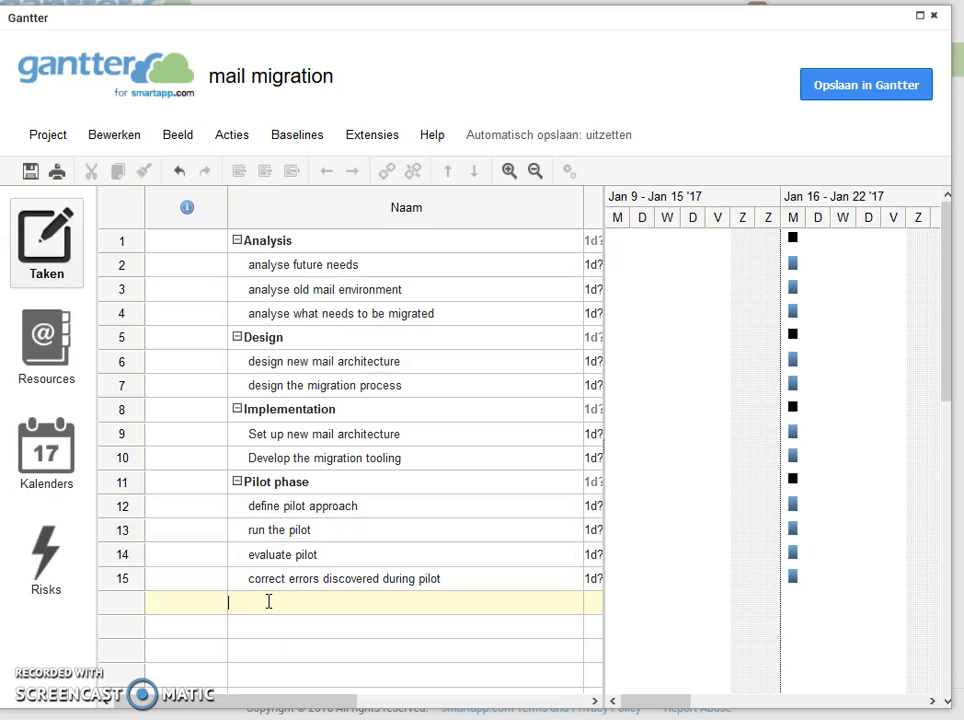
text(Operational phase)
click(275, 627)
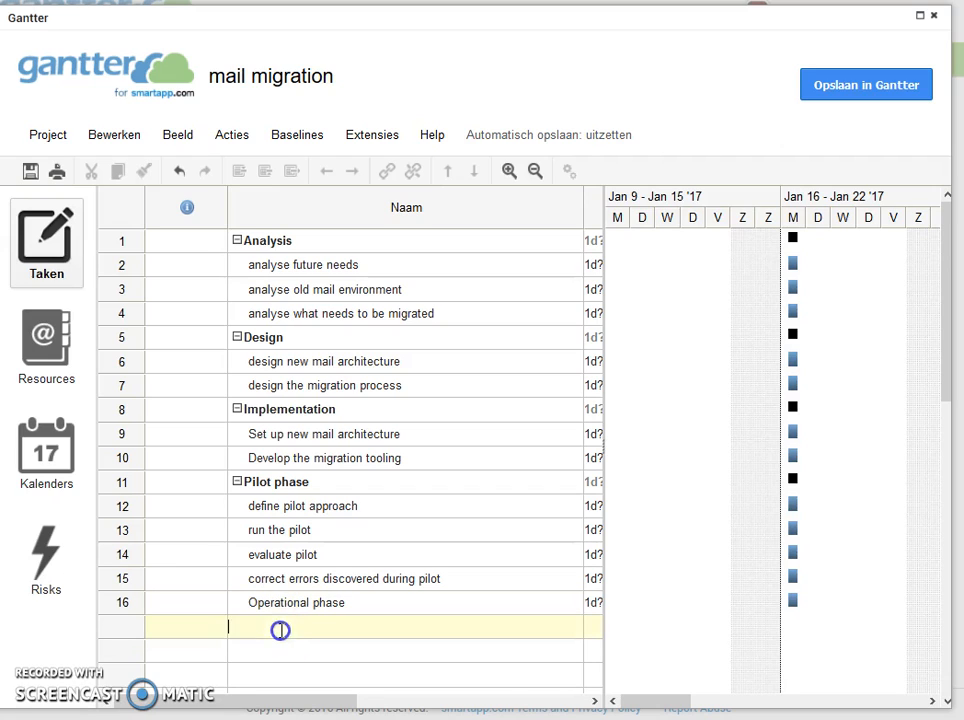
click(281, 604)
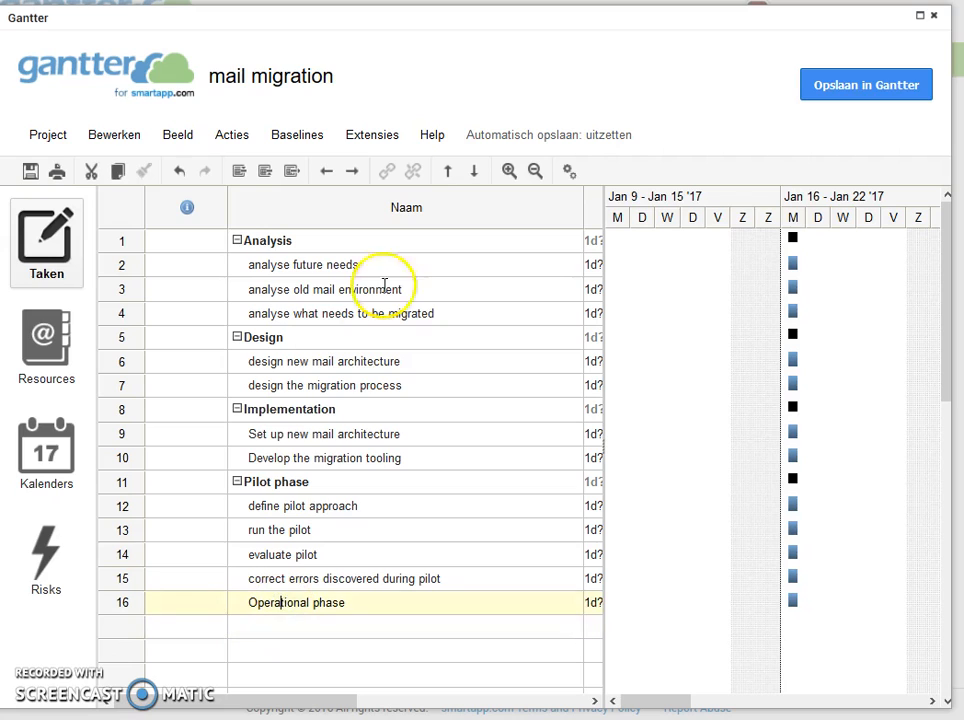
click(326, 171)
Add the tasks "run the migration tooling" and "turn off the old mail environment" below Operational phase
click(303, 628)
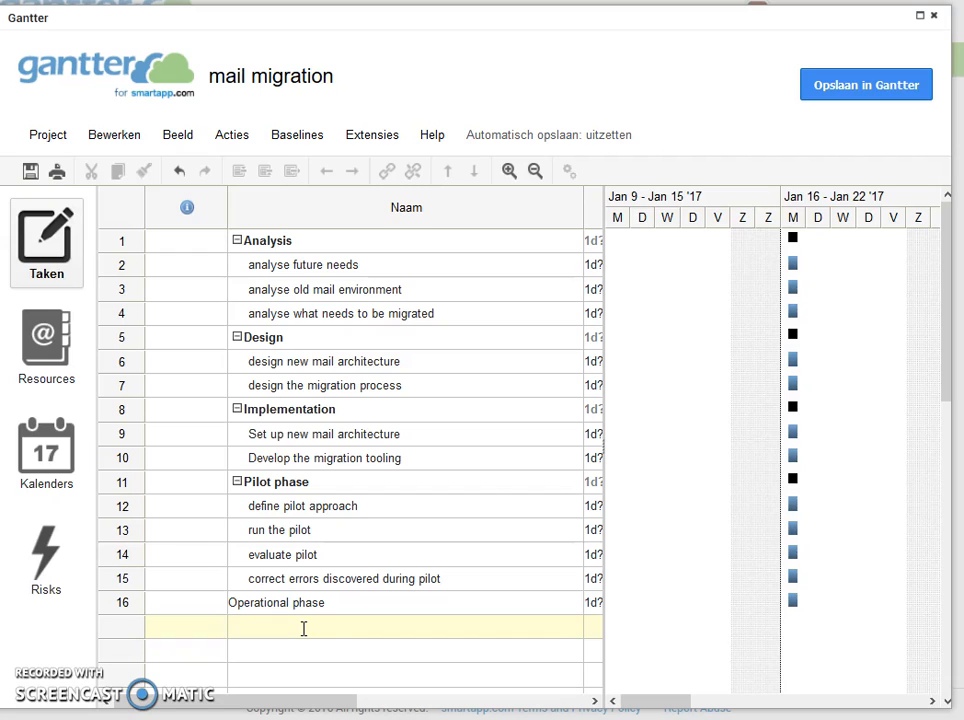
text(run the migration tooling)
key(Return)
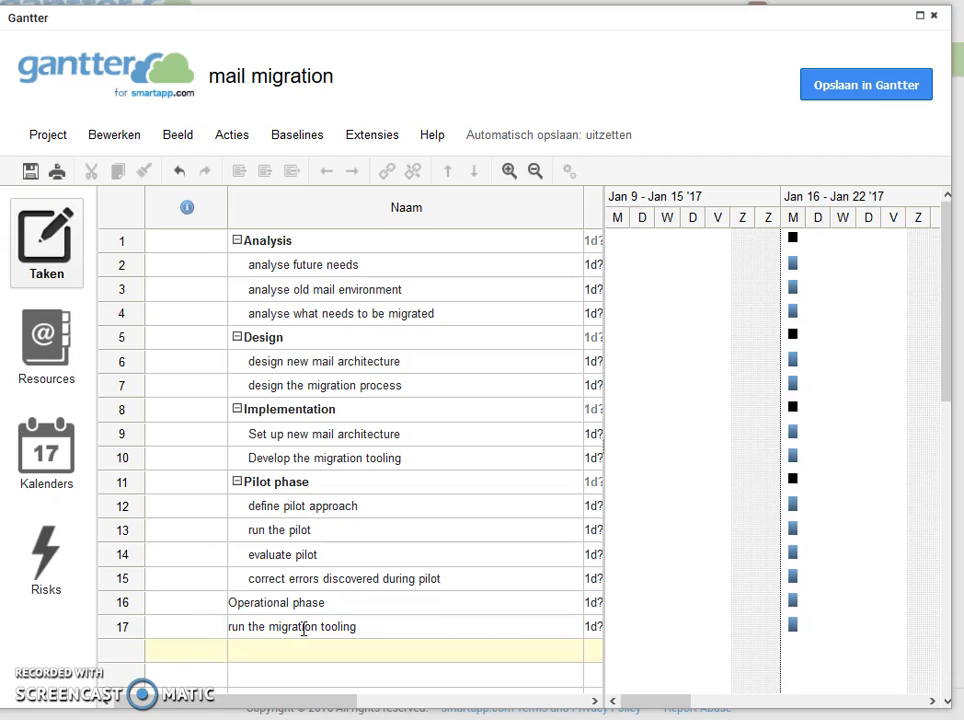
text(turn off the old mai)
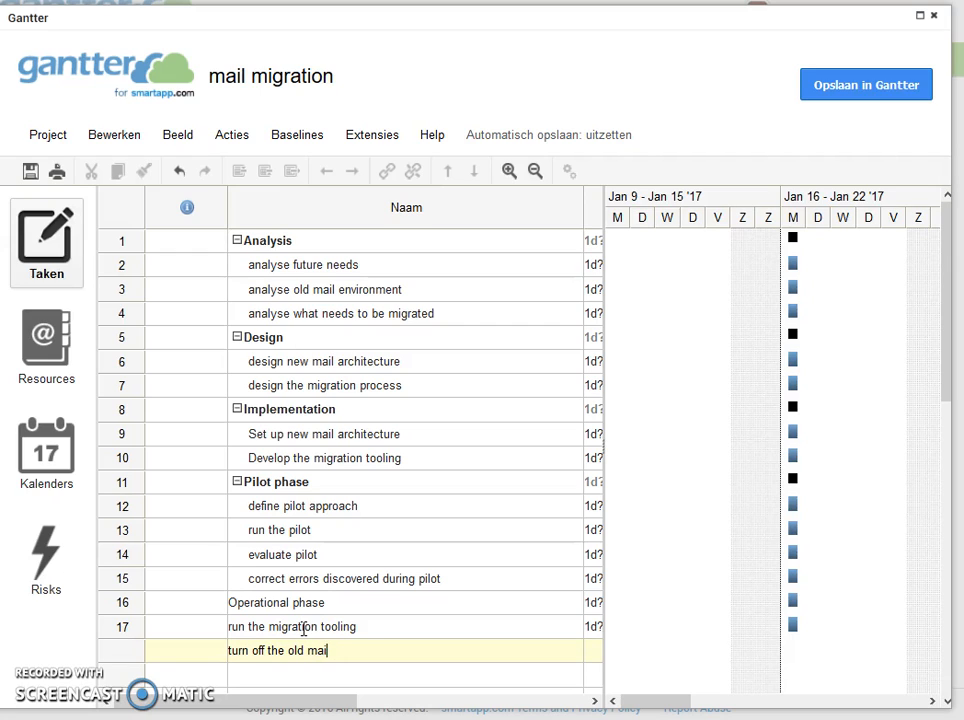
text(l environment)
key(Return)
Indent the tasks in rows 17 and 18 as subtasks of Operational phase
click(272, 634)
click(124, 628)
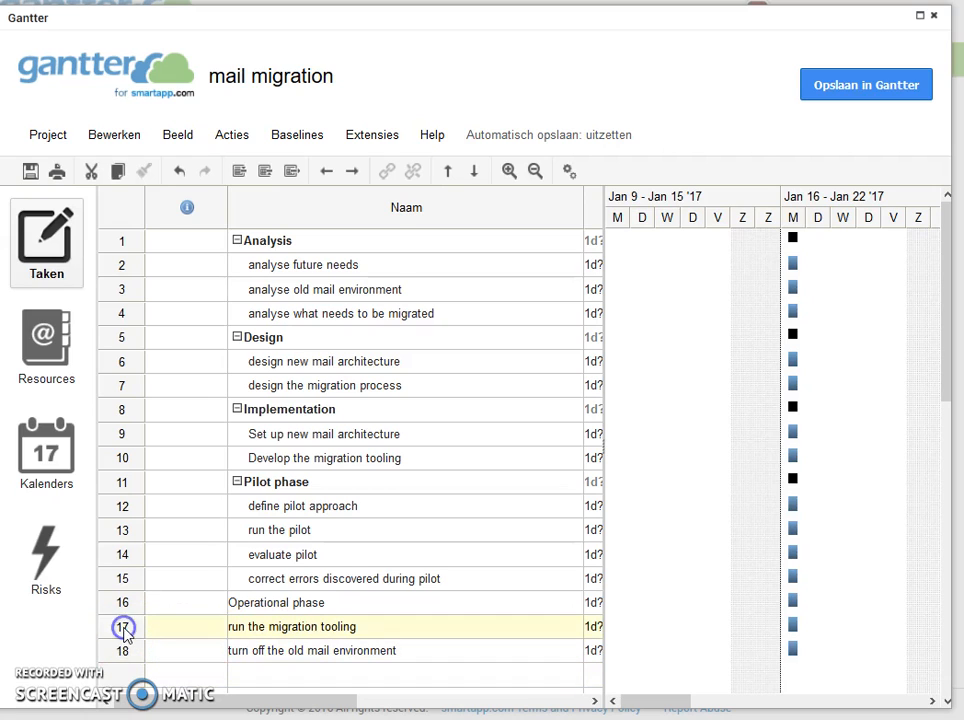
shift+click(127, 650)
click(352, 172)
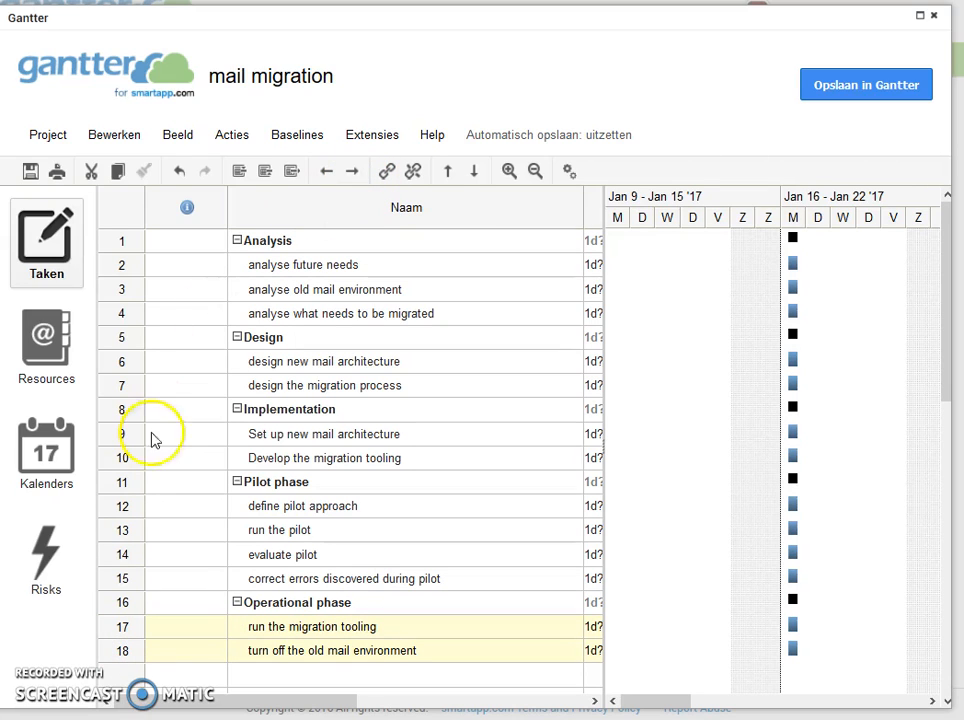